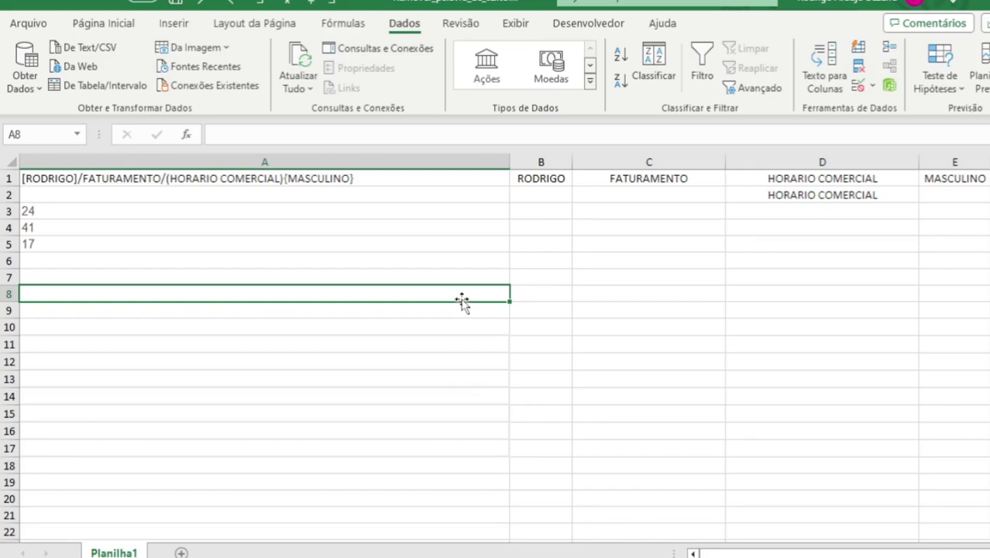
Inspect the source text in A1 and the formula in B1, and read the EXT.TEXTO syntax on the Microsoft support page in the browser
click(245, 180)
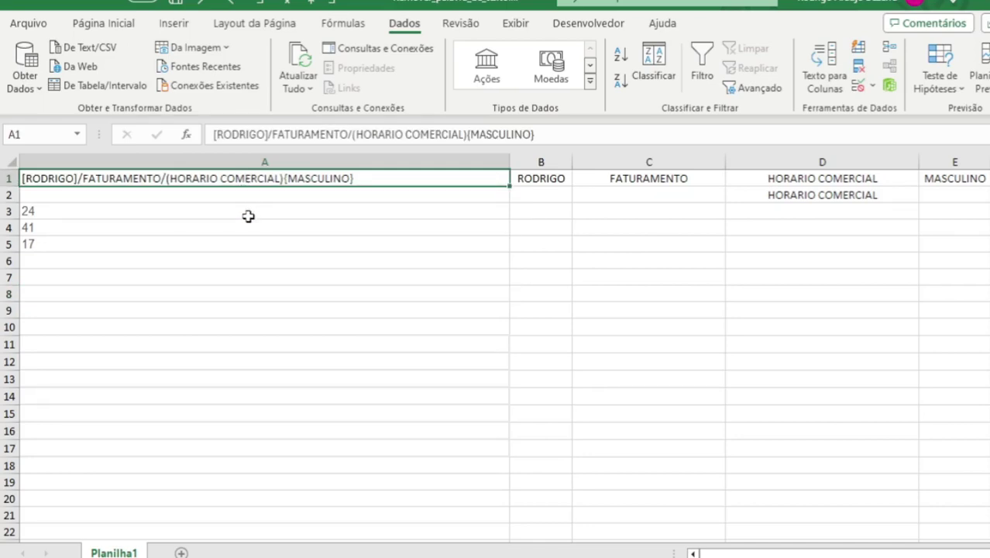
click(550, 180)
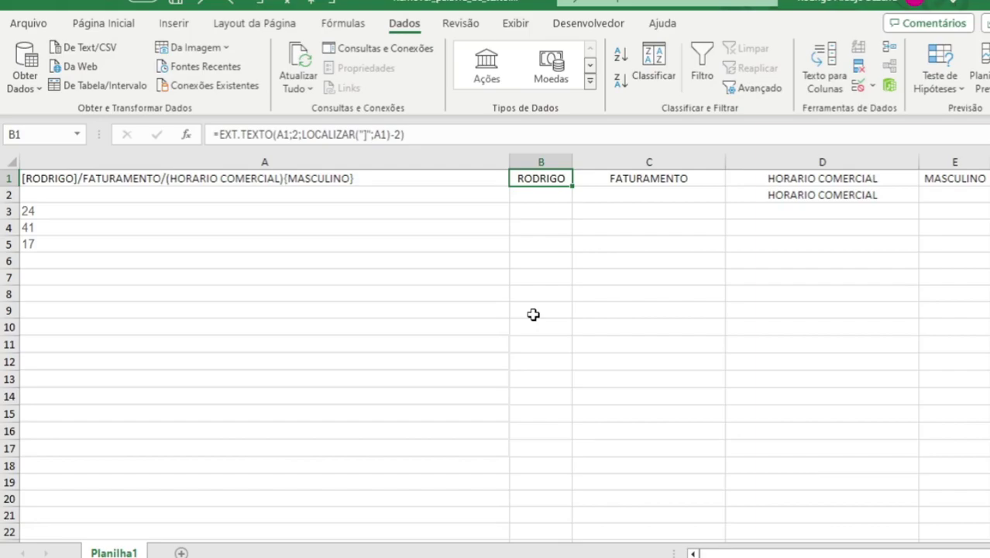
mouse_move(502, 551)
click(504, 504)
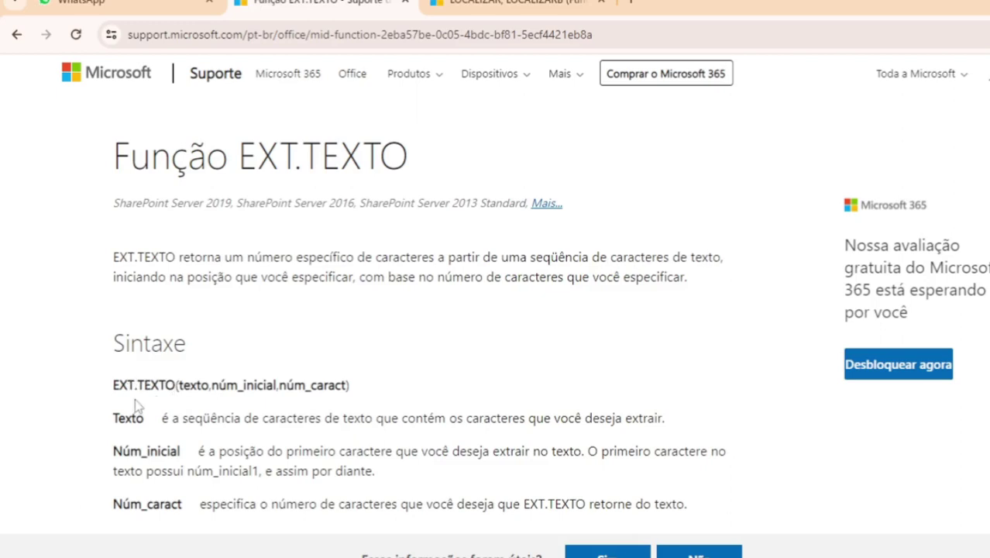
double_click(193, 385)
drag(226, 385, 331, 385)
click(317, 405)
Check the source text in A1 in Excel and read the Núm_inicial argument's description on the browser's EXT.TEXTO page
click(464, 515)
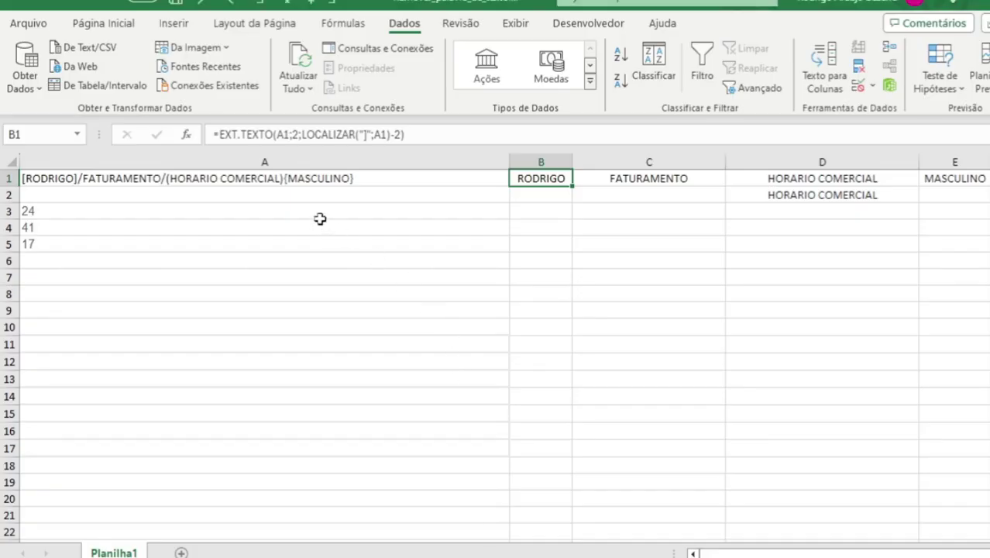
click(138, 178)
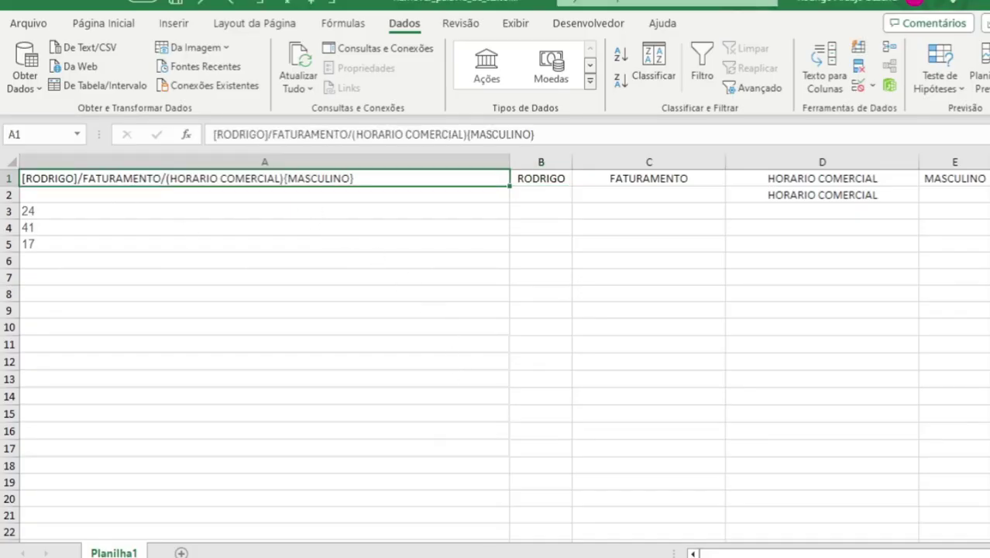
key(alt+Tab)
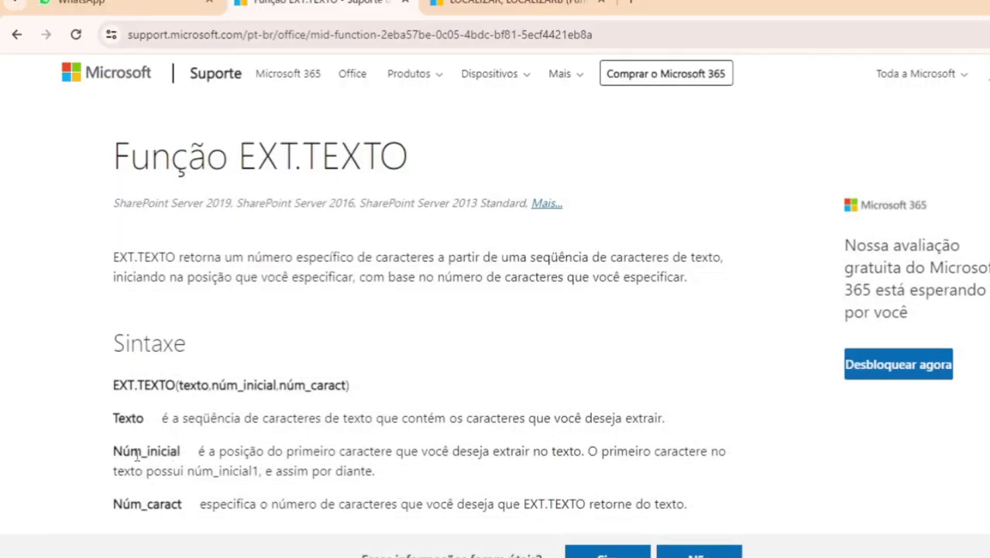
drag(131, 456, 161, 454)
click(223, 468)
Switch back to Excel and examine the start-position argument of the EXT.TEXTO formula in B1
click(464, 552)
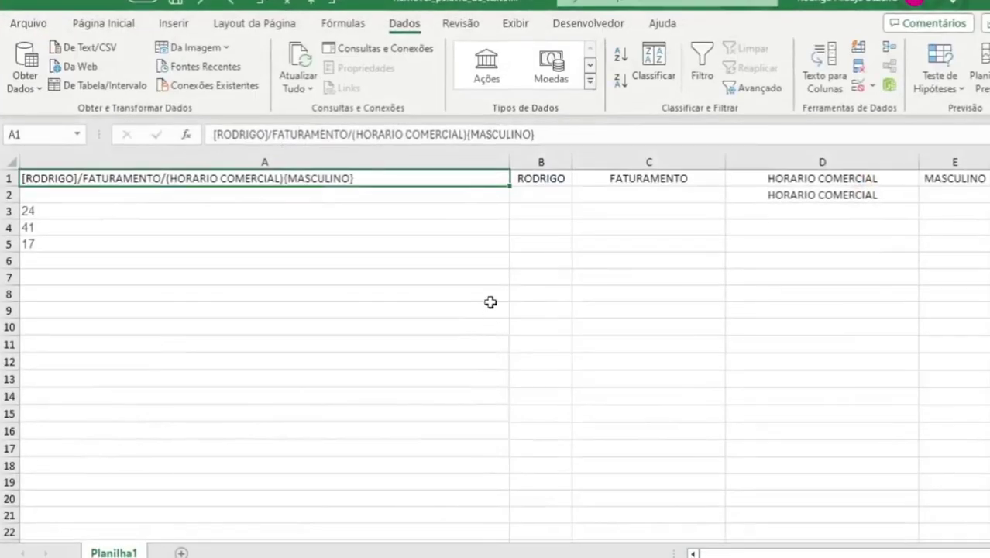
click(532, 177)
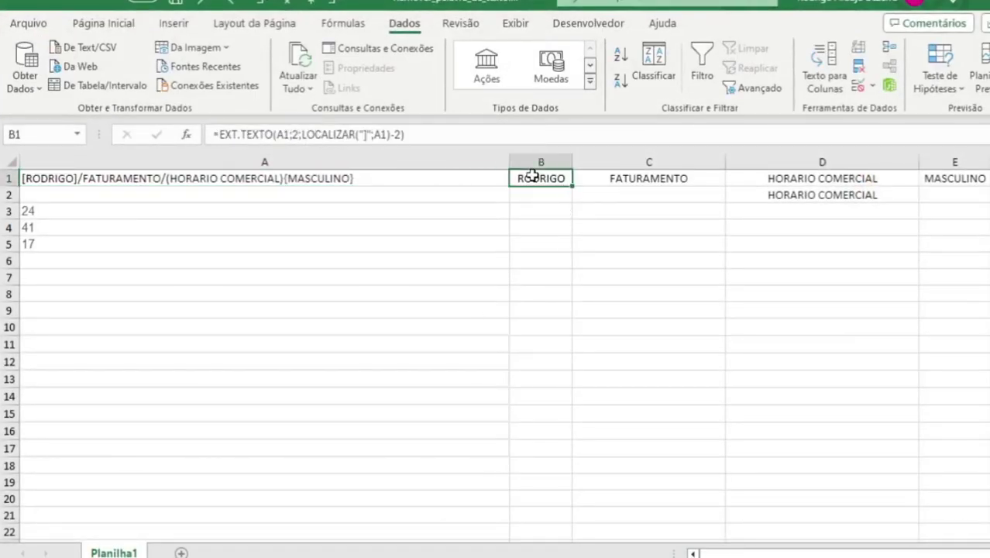
click(289, 135)
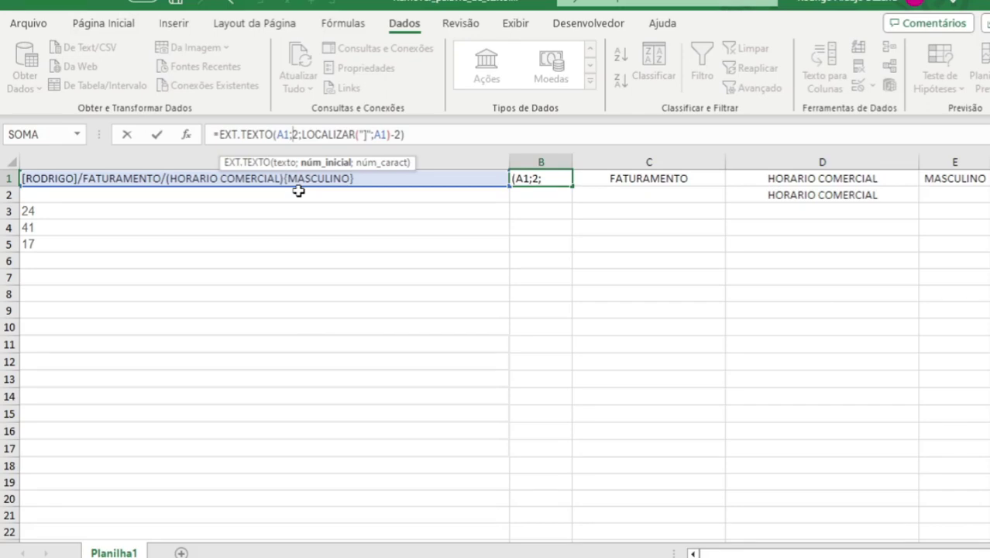
key(Return)
Look at the source text in A1 and read the Núm_caract argument's description on the EXT.TEXTO page in the browser
click(94, 181)
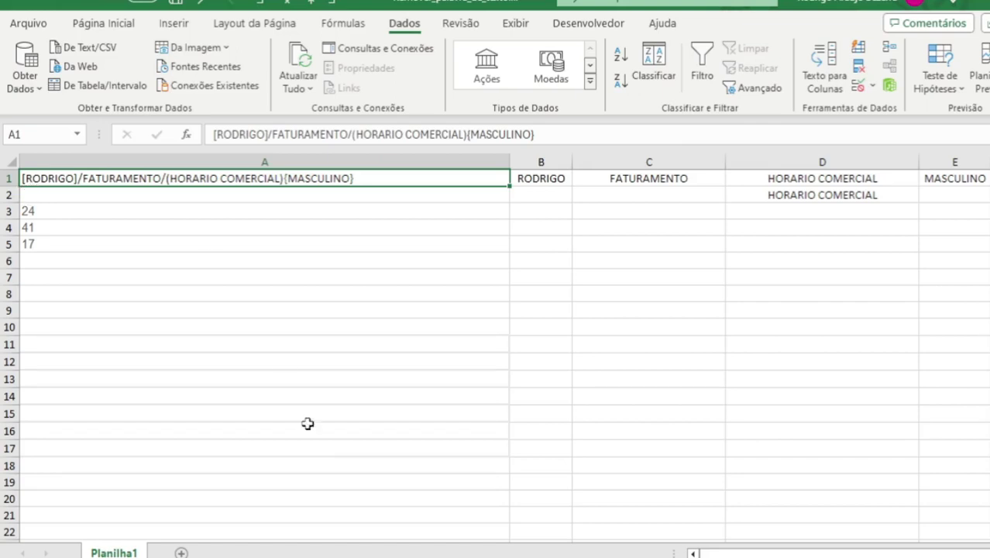
click(504, 542)
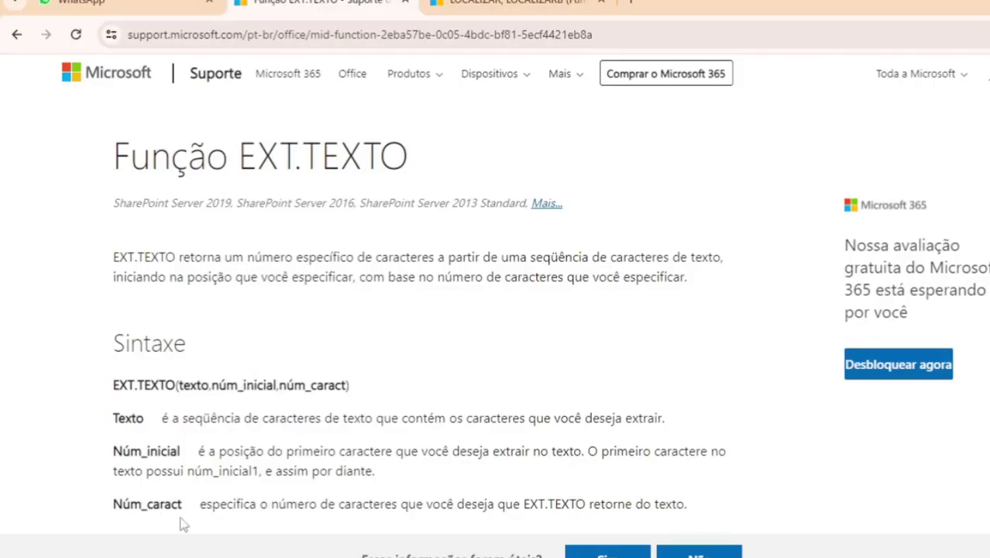
drag(203, 504, 426, 536)
click(456, 526)
Return to Excel and examine the text, start-position and LOCALIZAR character-count arguments of the EXT.TEXTO formula in B1
key(alt+Tab)
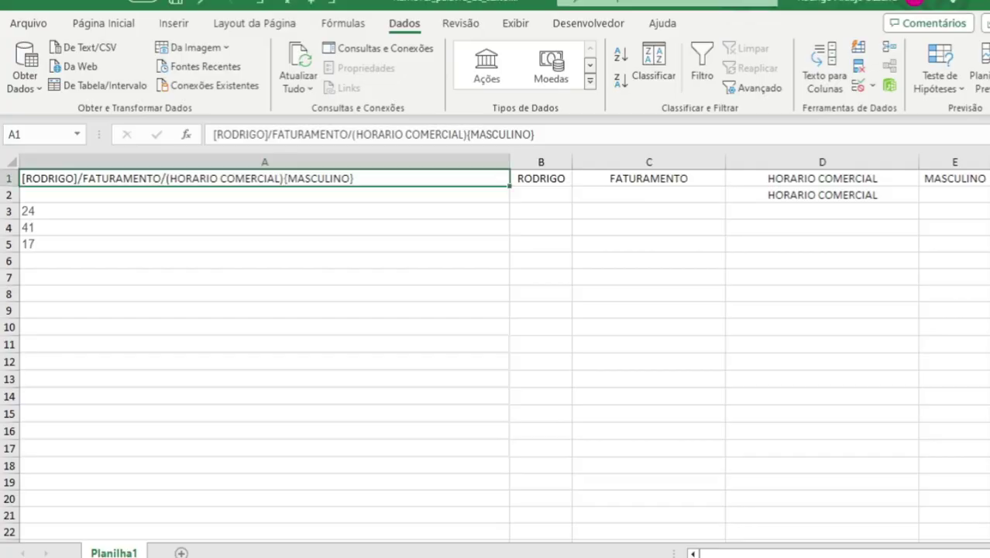
click(541, 178)
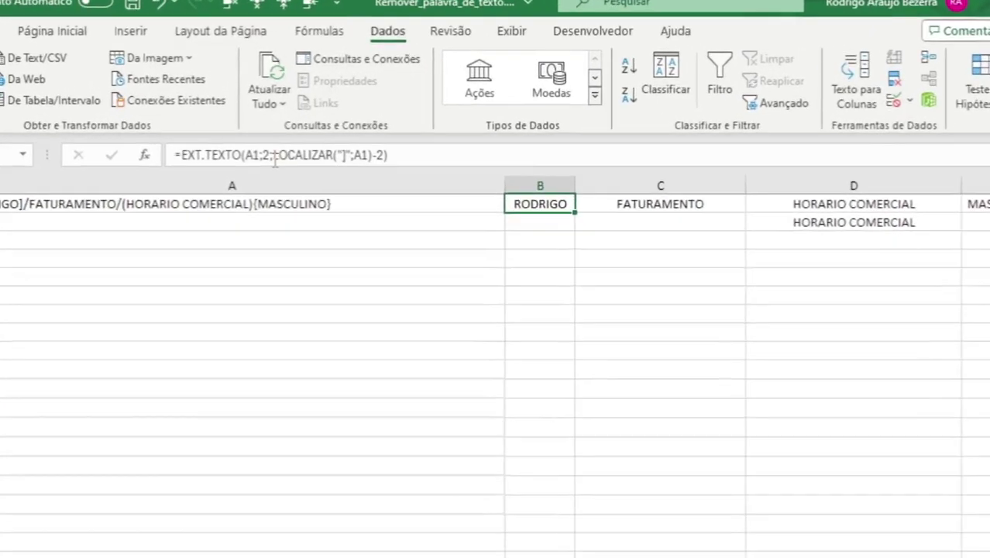
click(301, 134)
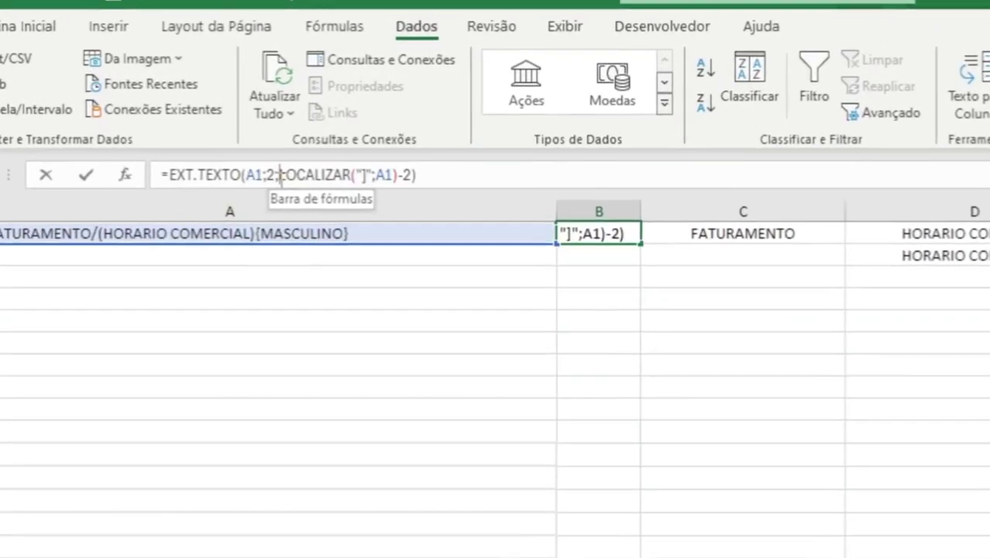
drag(281, 174, 395, 175)
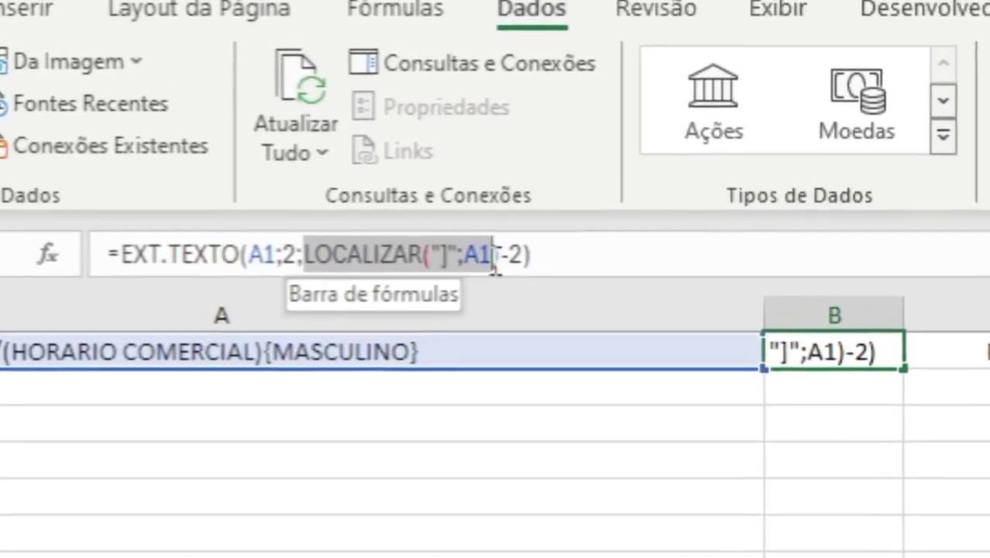
drag(494, 264, 520, 268)
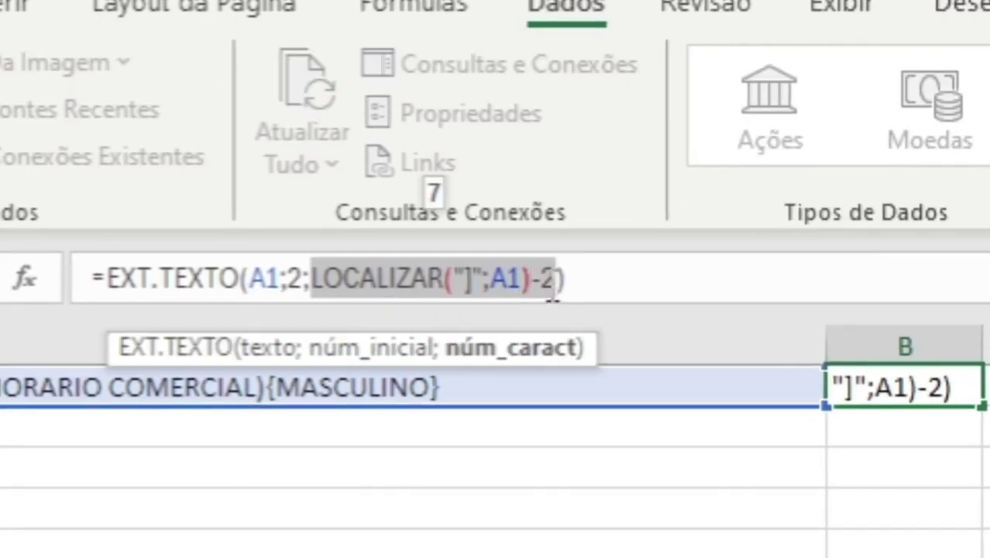
click(264, 275)
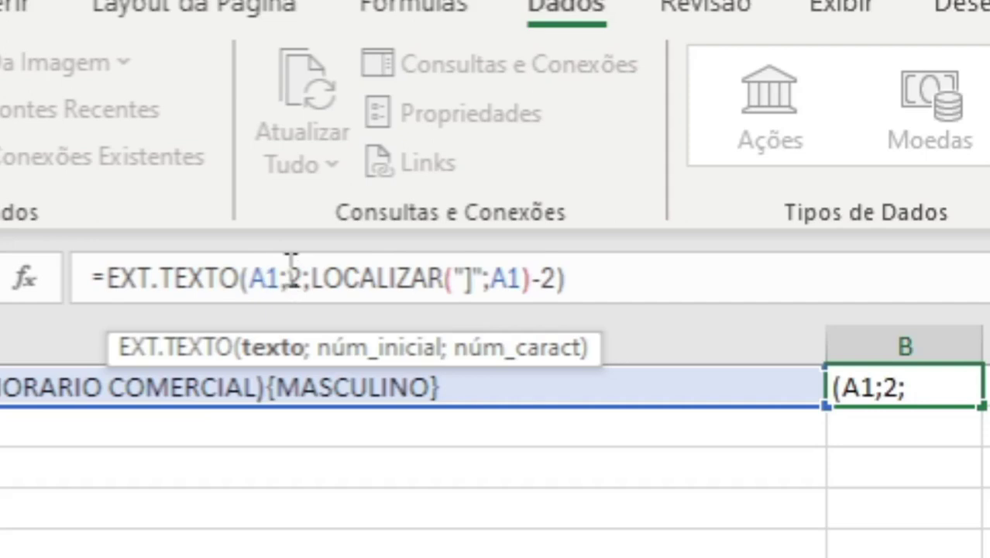
drag(288, 277, 304, 277)
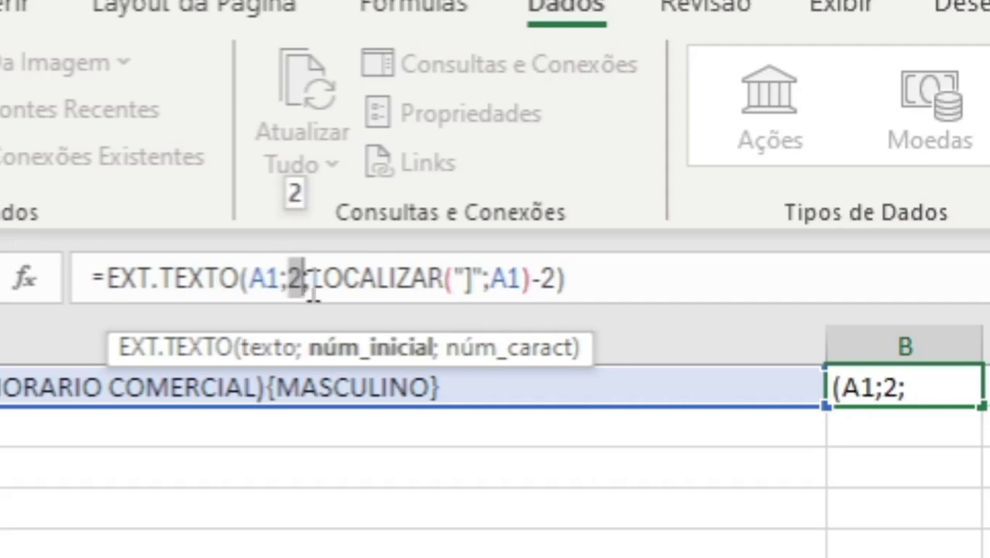
drag(324, 279, 563, 279)
click(345, 283)
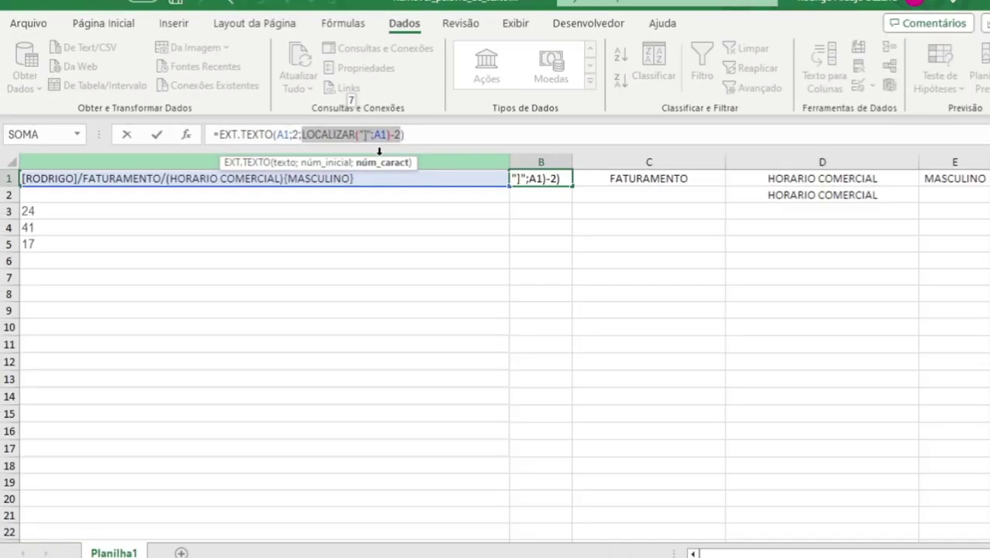
key(Return)
key(Up)
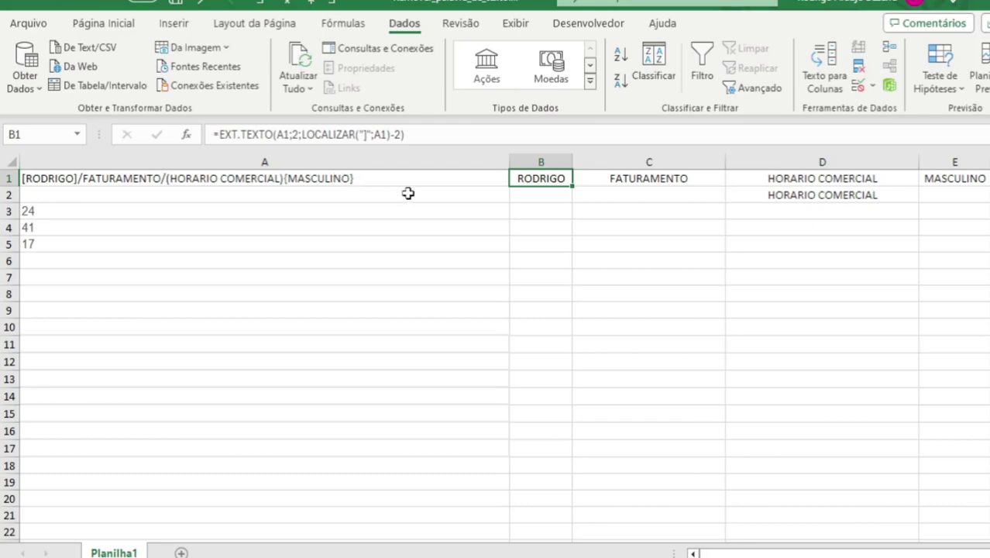
Compare the source text in A1 with B1's formula, going through EXT.TEXTO's arguments up to the nested LOCALIZAR function
click(92, 179)
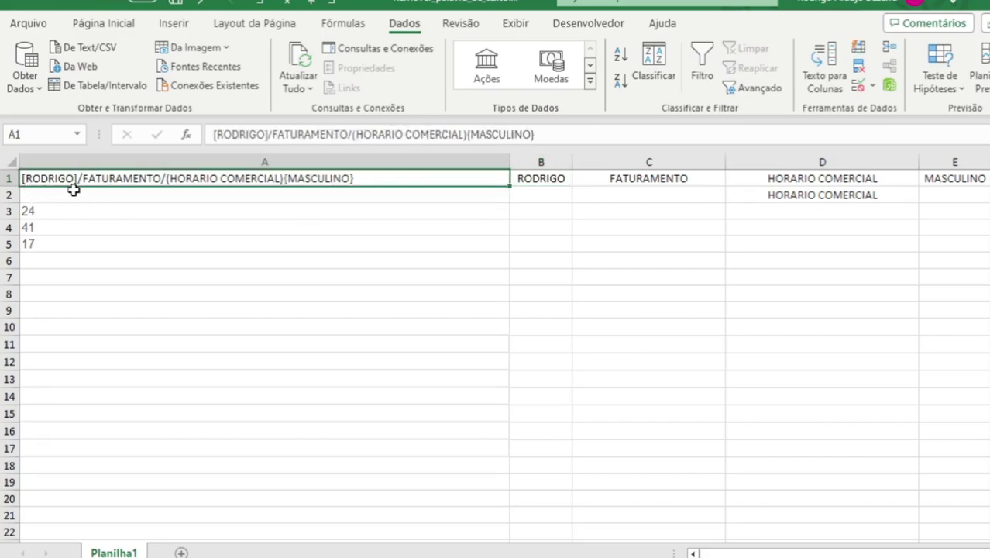
click(542, 177)
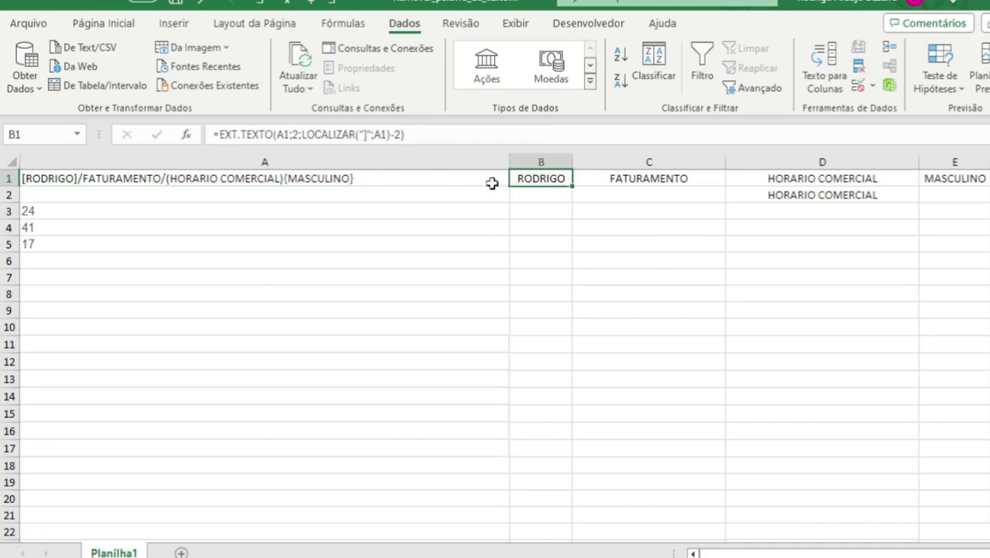
click(243, 134)
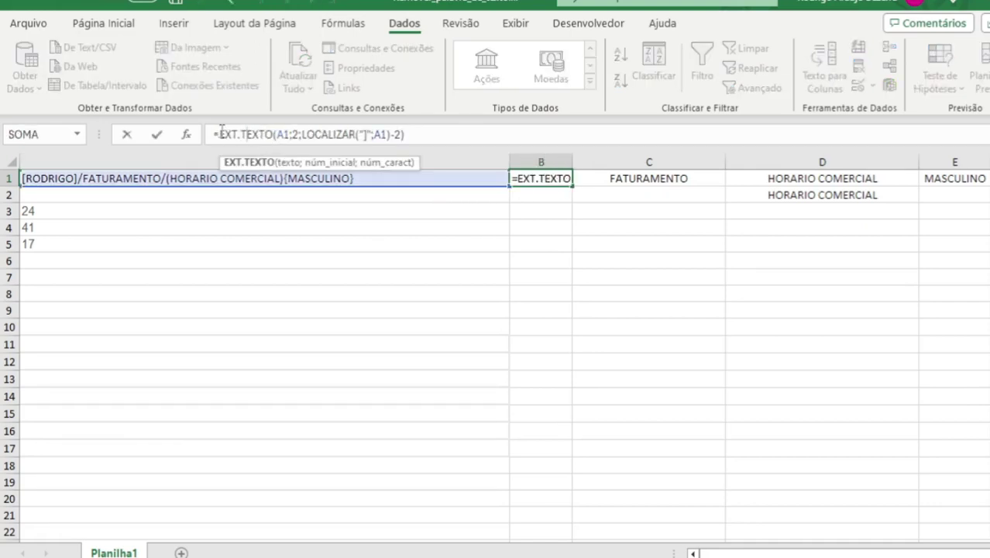
click(282, 134)
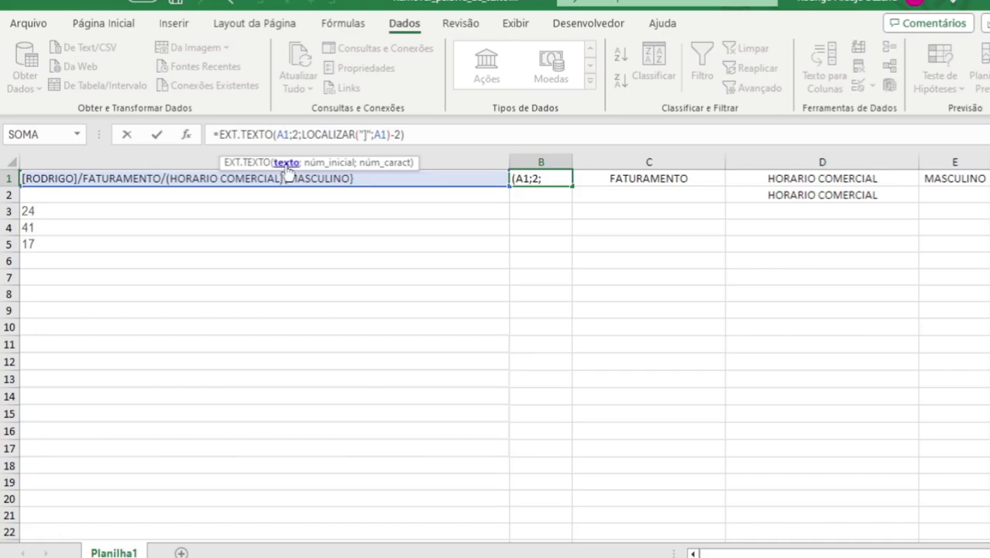
key(Right)
key(Right)
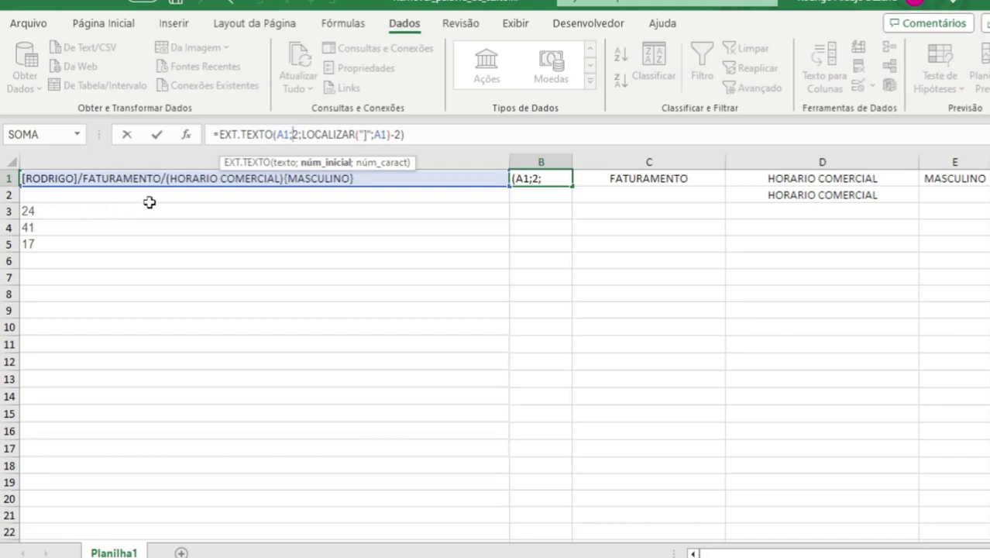
click(348, 134)
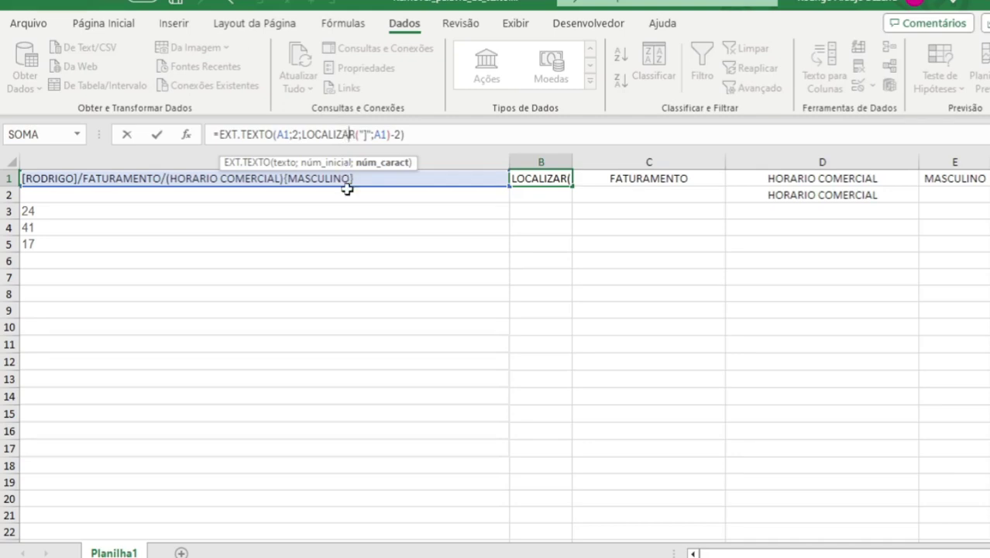
key(Return)
key(Up)
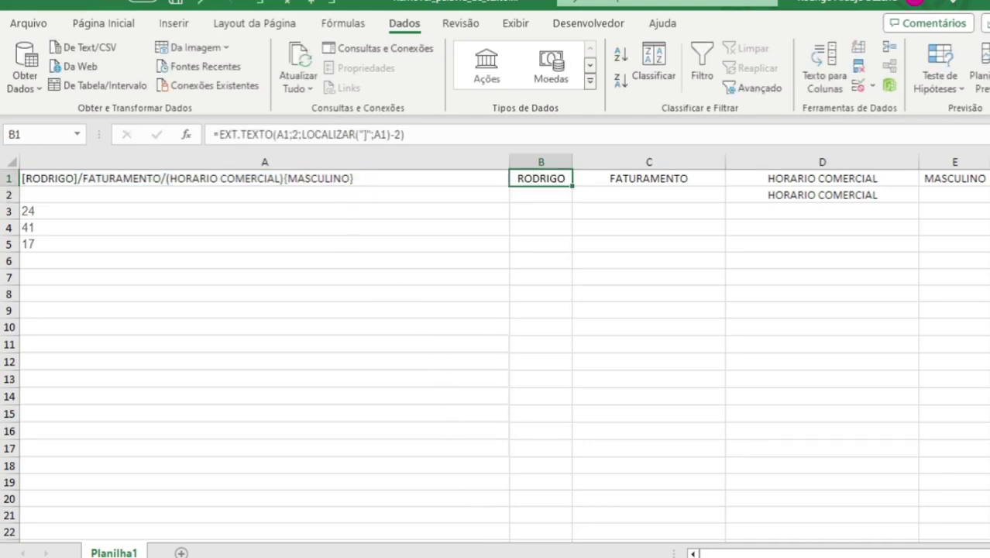
Switch to the LOCALIZAR support page in the browser and study the search and source texts in the example =LOCALIZAR("m";"primo")
click(506, 543)
click(500, 4)
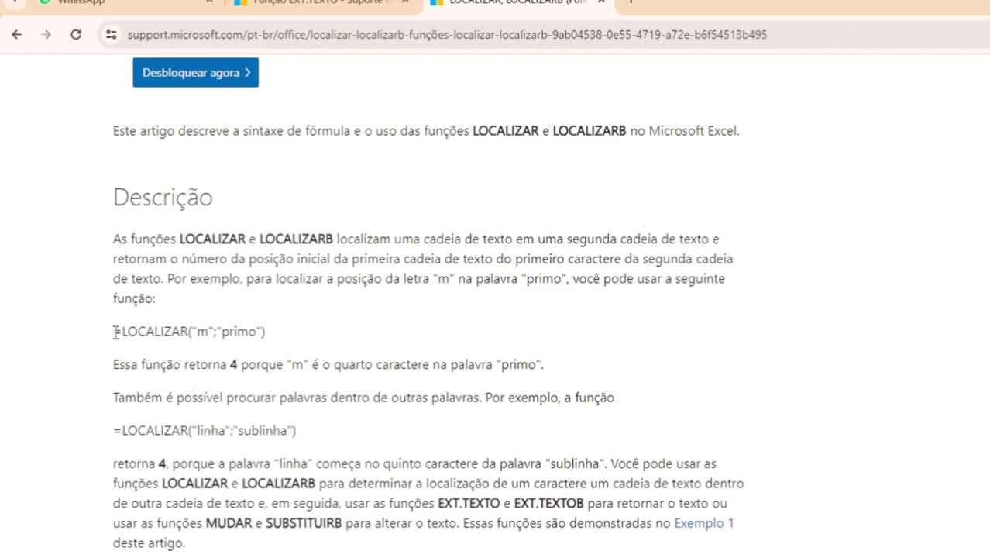
drag(114, 332, 120, 327)
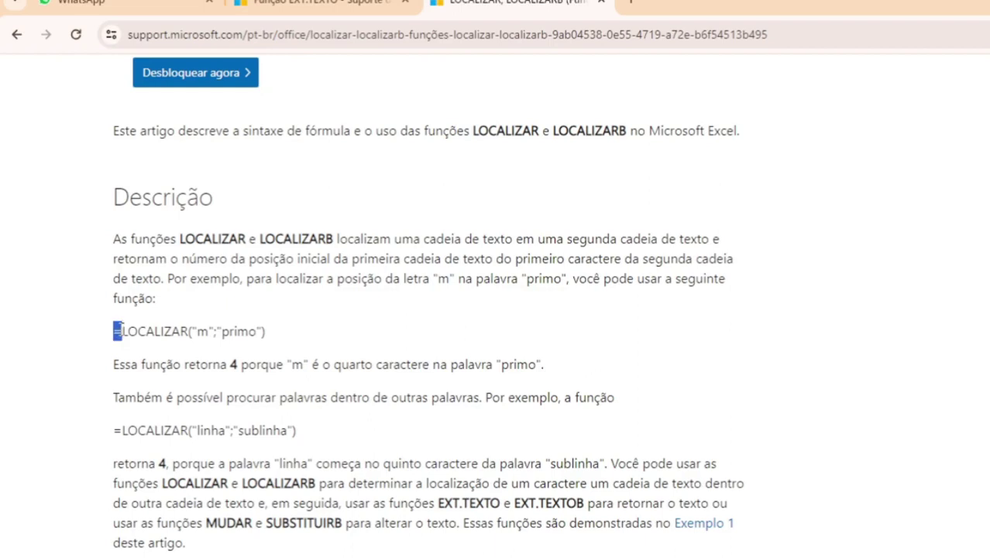
click(116, 338)
drag(114, 336, 125, 333)
click(127, 334)
drag(193, 328, 213, 323)
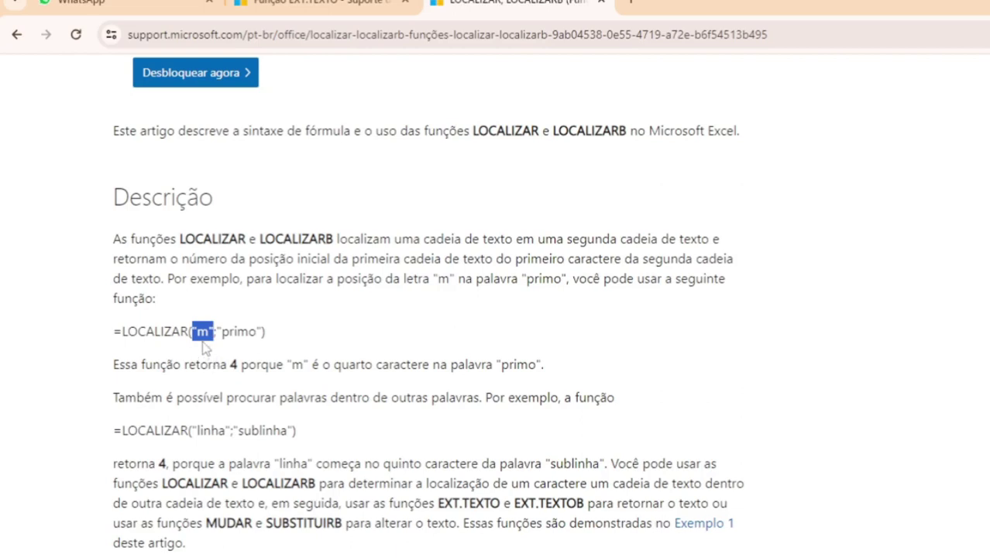
click(204, 348)
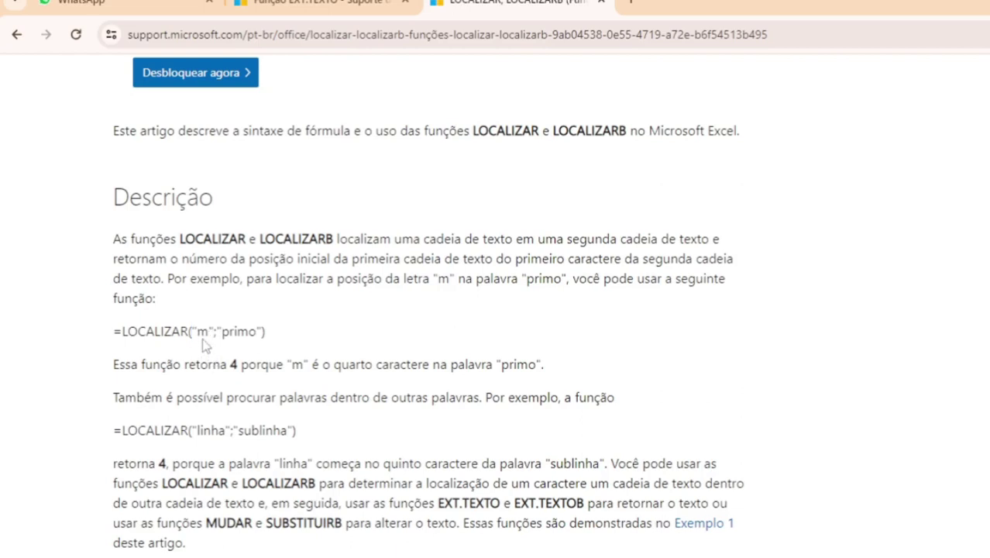
drag(223, 334, 257, 333)
click(222, 357)
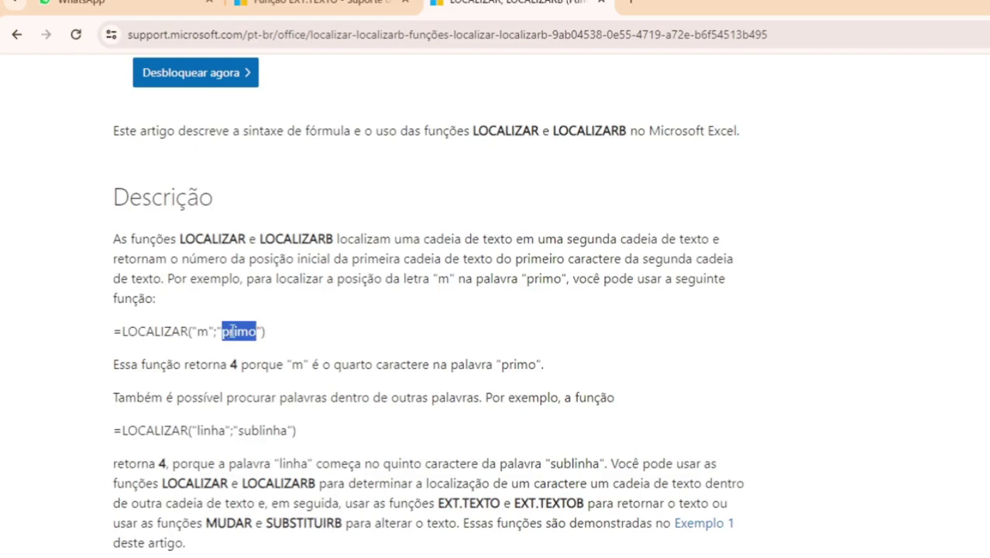
click(267, 341)
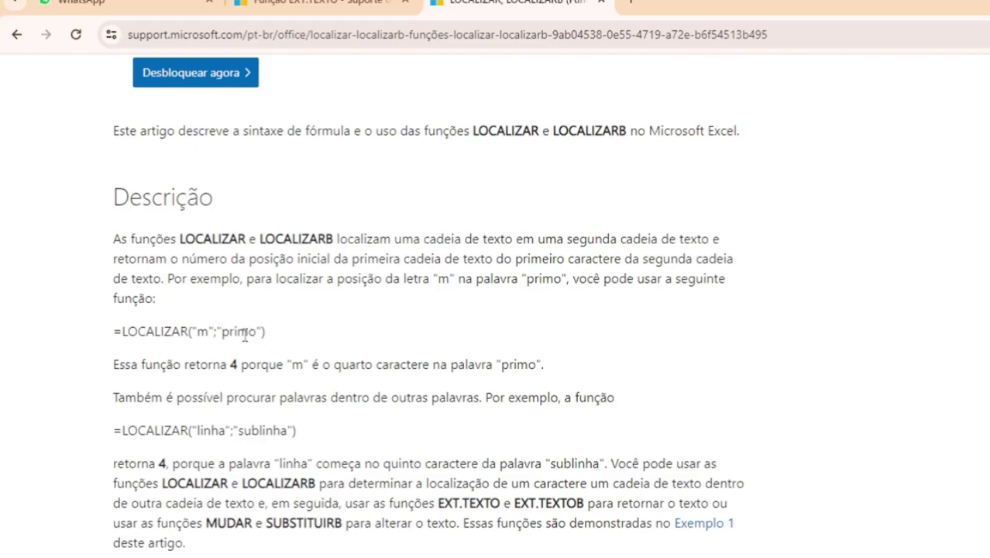
drag(246, 330, 237, 332)
click(232, 366)
Return to Excel and examine the EXT.TEXTO formula in B1, from the source text and start position to the nested LOCALIZAR character count
mouse_move(505, 557)
click(474, 557)
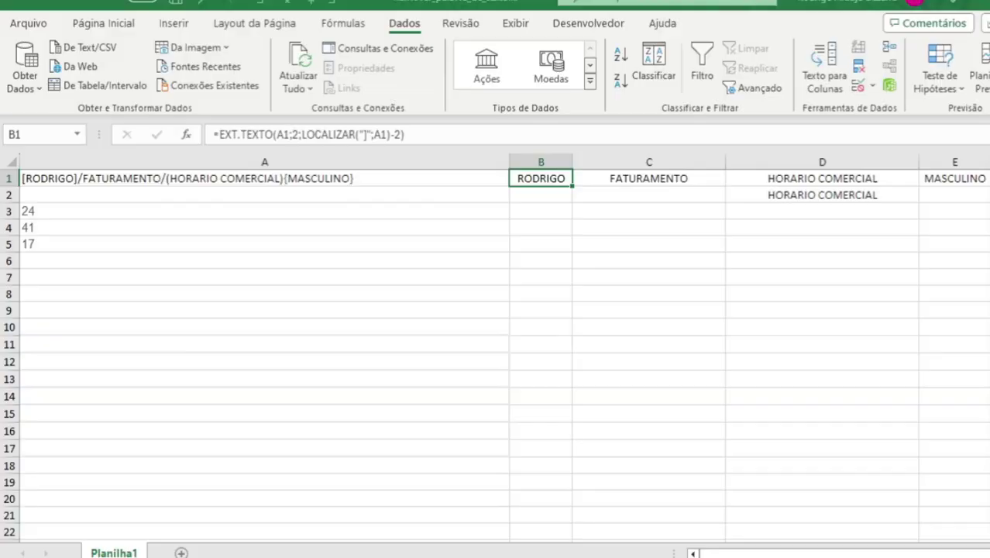
click(282, 136)
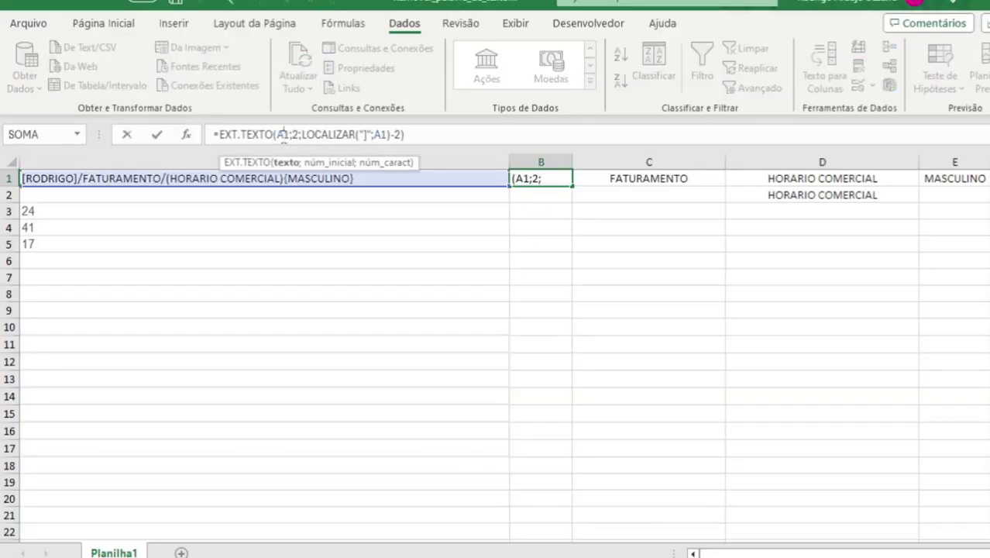
click(296, 136)
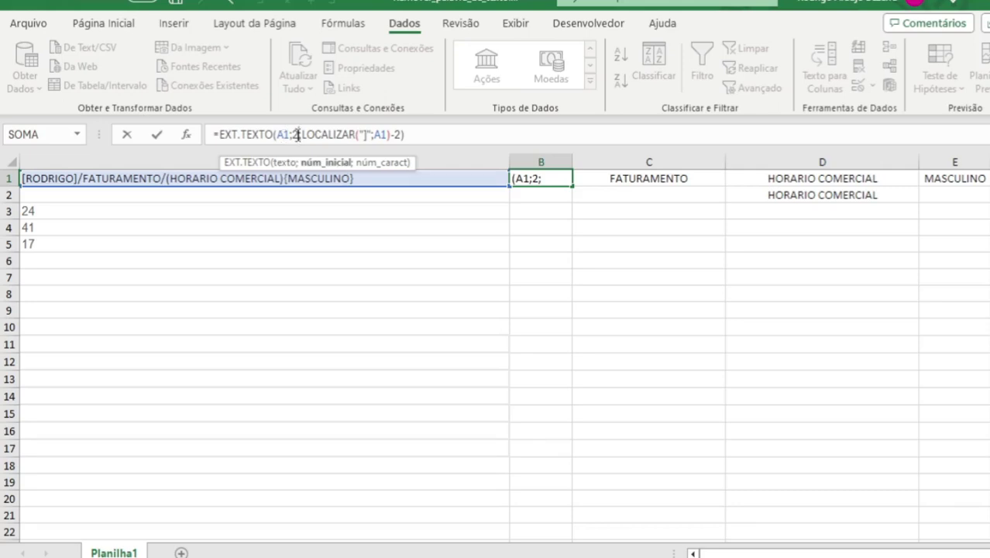
drag(302, 136, 403, 134)
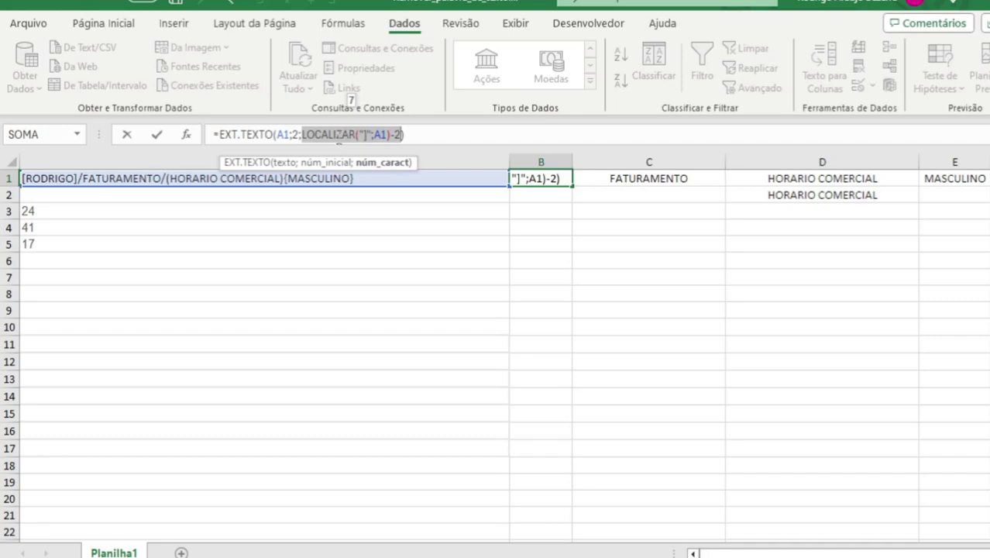
click(345, 137)
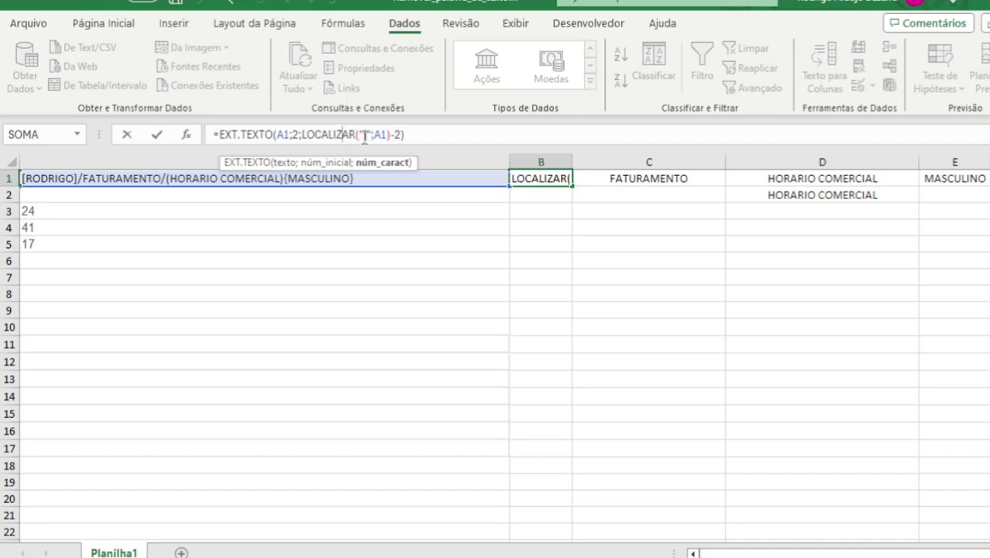
Examine the search-text and source-text arguments of the LOCALIZAR function nested in B1's formula
click(362, 136)
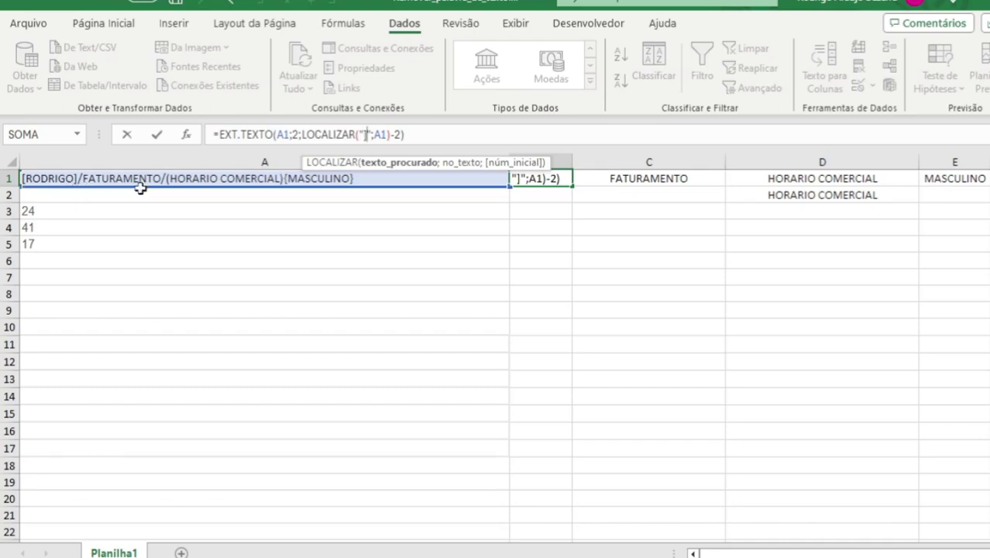
key(Right)
key(Right)
key(Right)
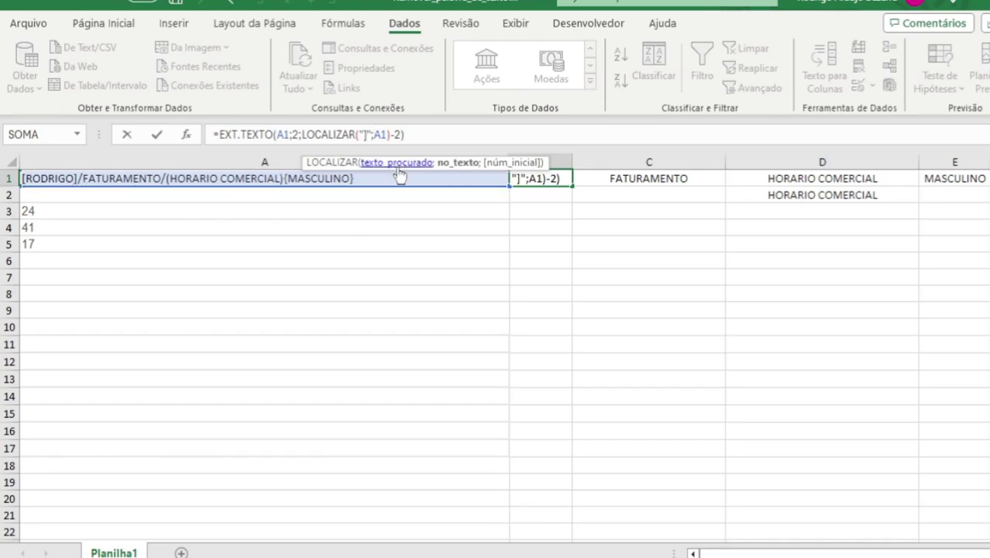
Remove the -2 after the nested LOCALIZAR function in B1, making the formula =EXT.TEXTO(A1;2;LOCALIZAR("]";A1))
key(Right)
key(Right)
key(Right)
key(Right)
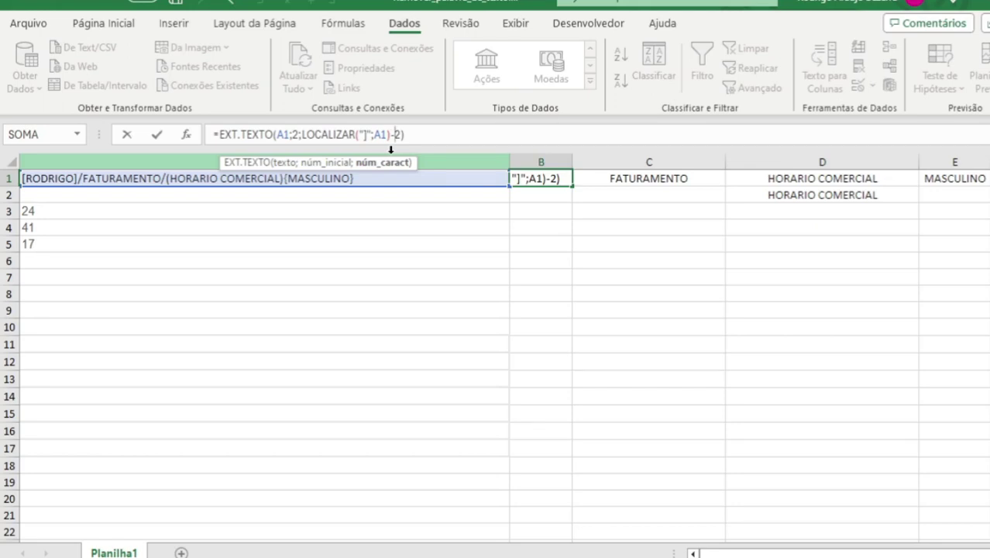
key(Delete)
key(BackSpace)
key(ctrl+Return)
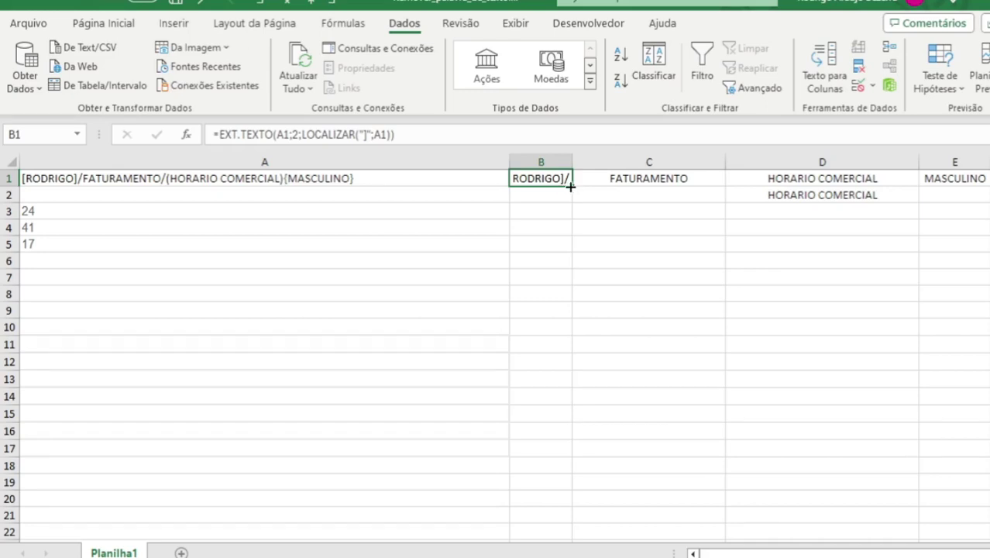
Restore the -2 after LOCALIZAR in B1 so the formula is =EXT.TEXTO(A1;2;LOCALIZAR("]";A1)-2)
click(391, 134)
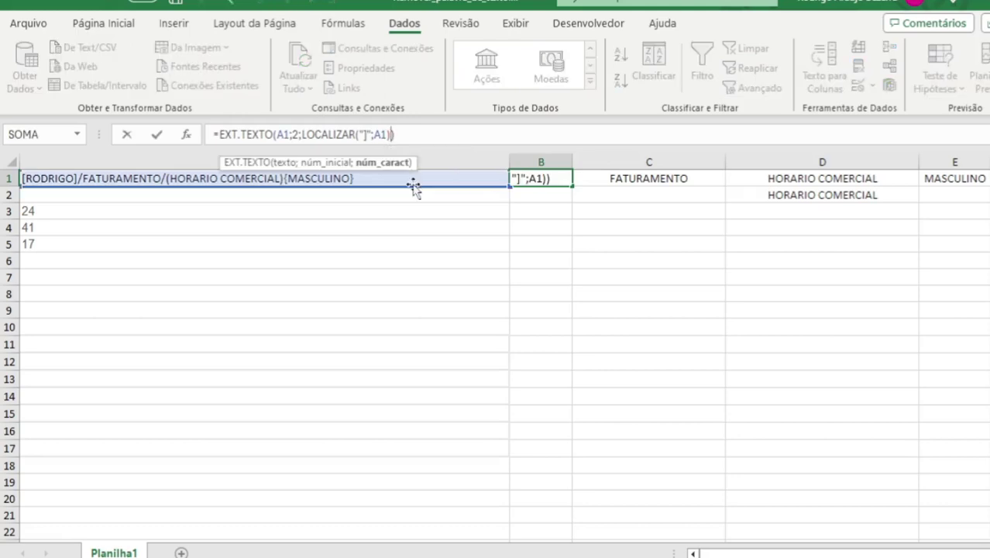
key(Left)
text(-2)
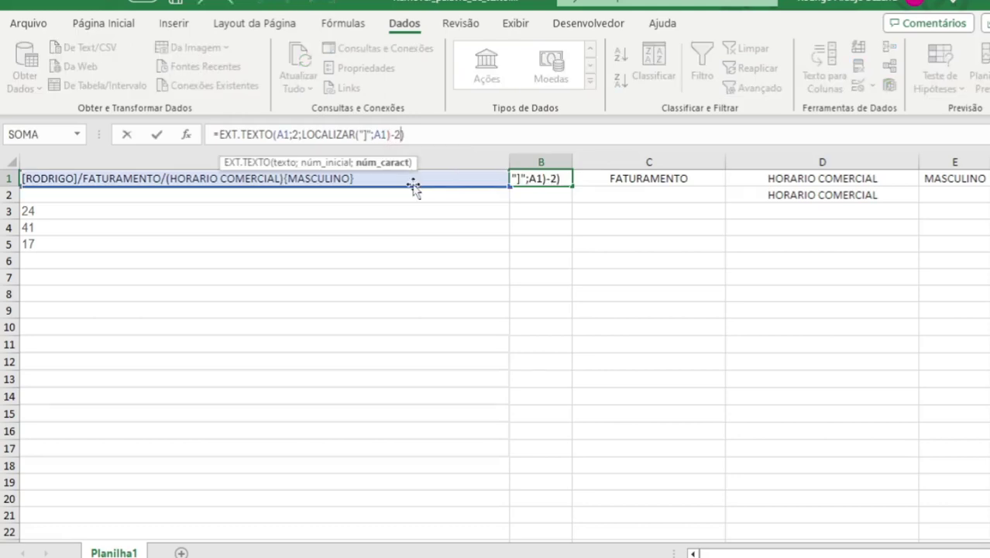
key(Return)
key(Up)
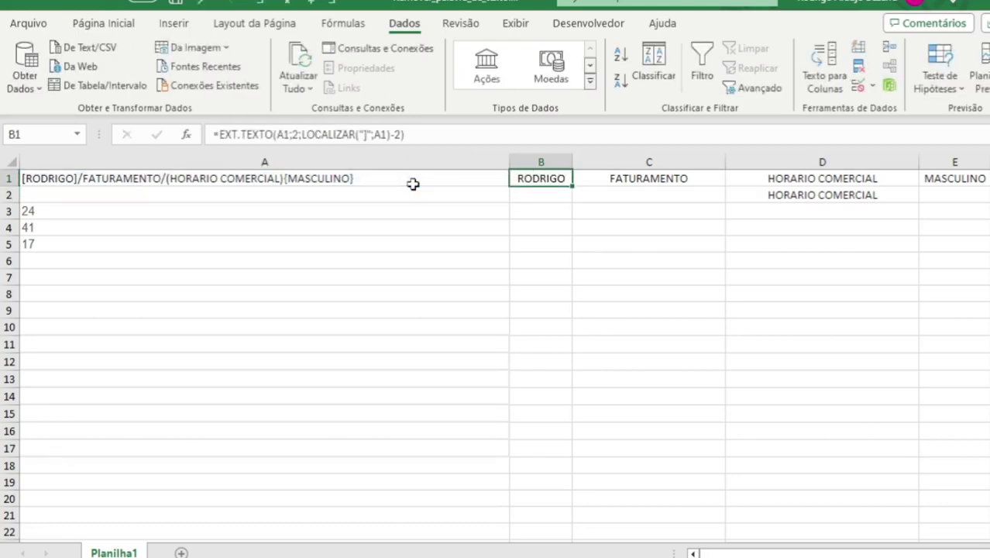
Look through the extraction formulas in C1, D1, E1 and D2
click(609, 179)
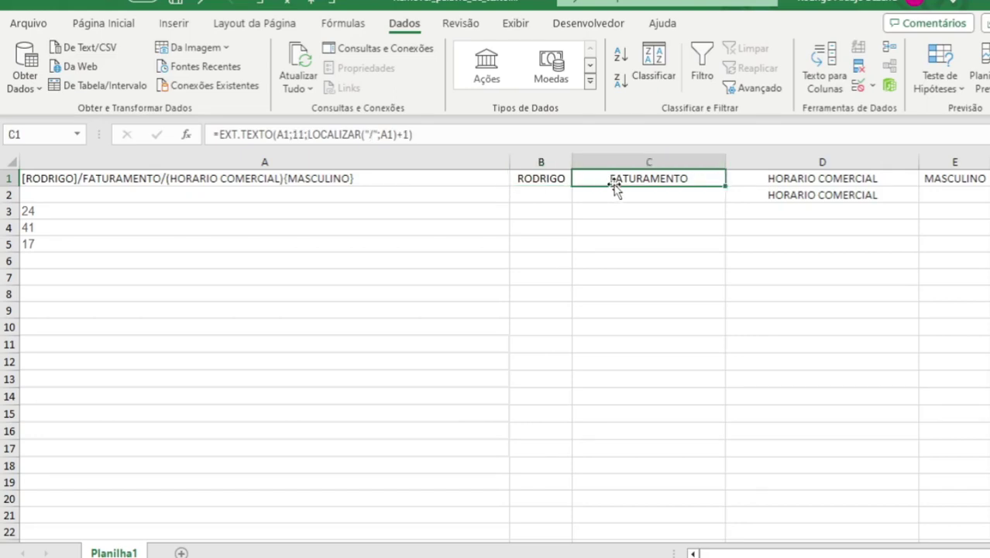
click(813, 178)
click(930, 178)
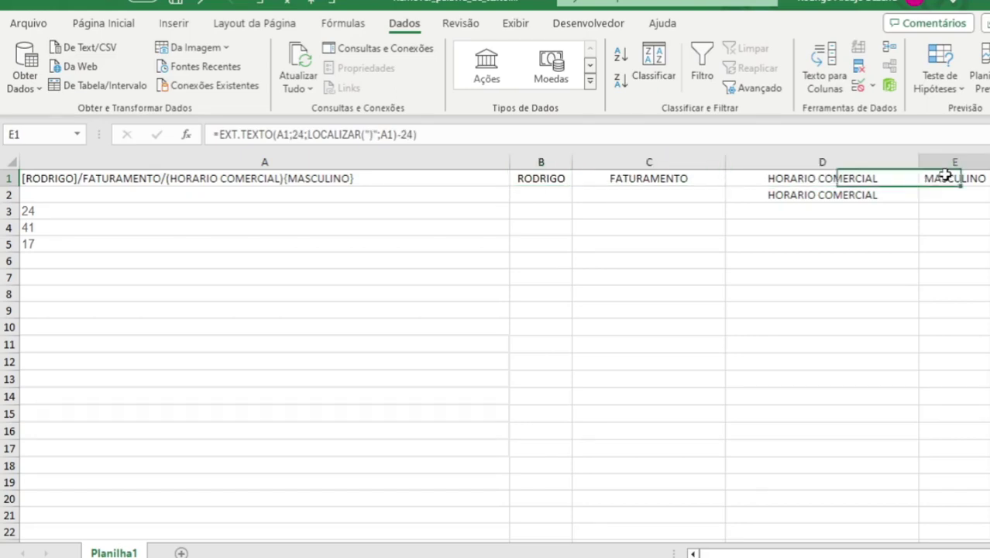
click(790, 179)
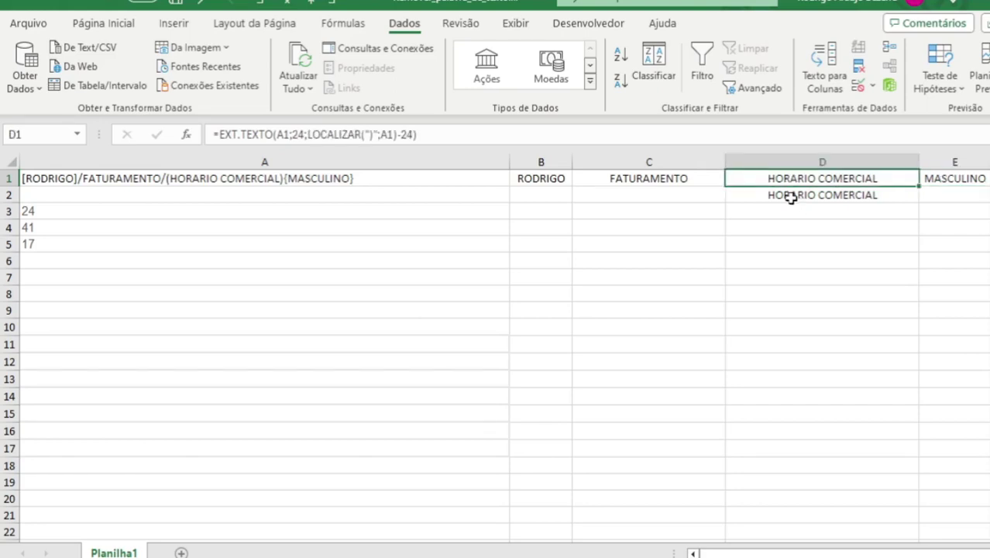
click(788, 196)
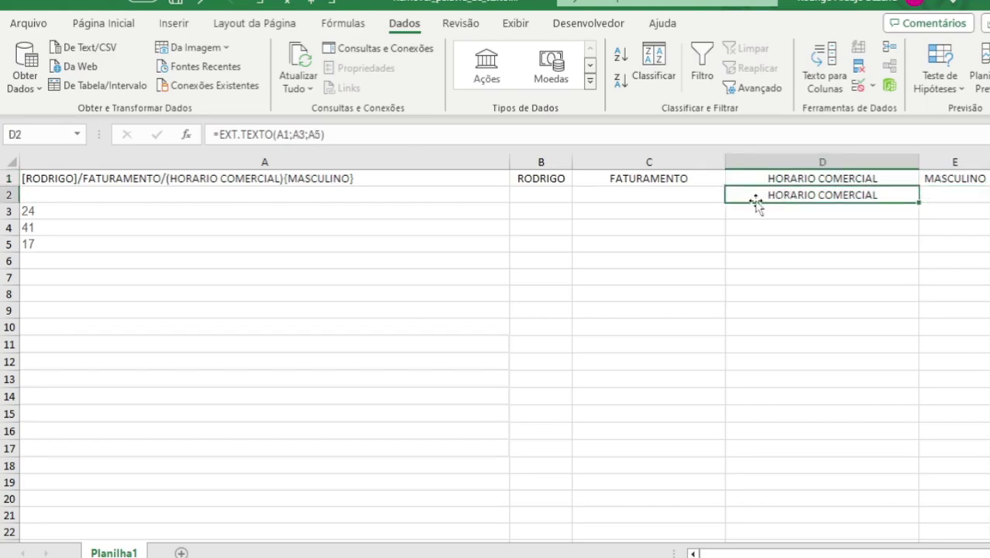
Examine D2's EXT.TEXTO formula, going through the text A1, start position A3 and character count A5, and leave it as is
click(256, 134)
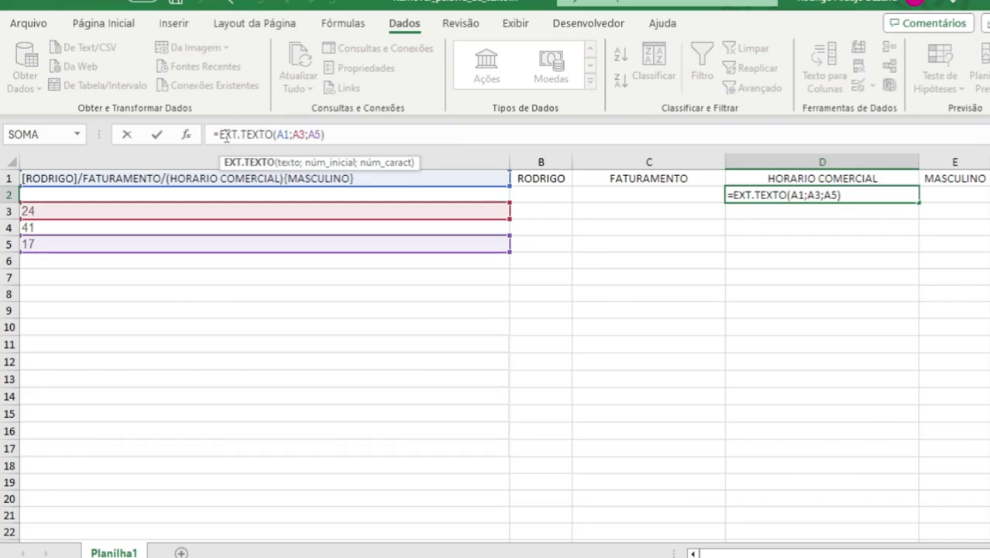
drag(220, 134, 255, 133)
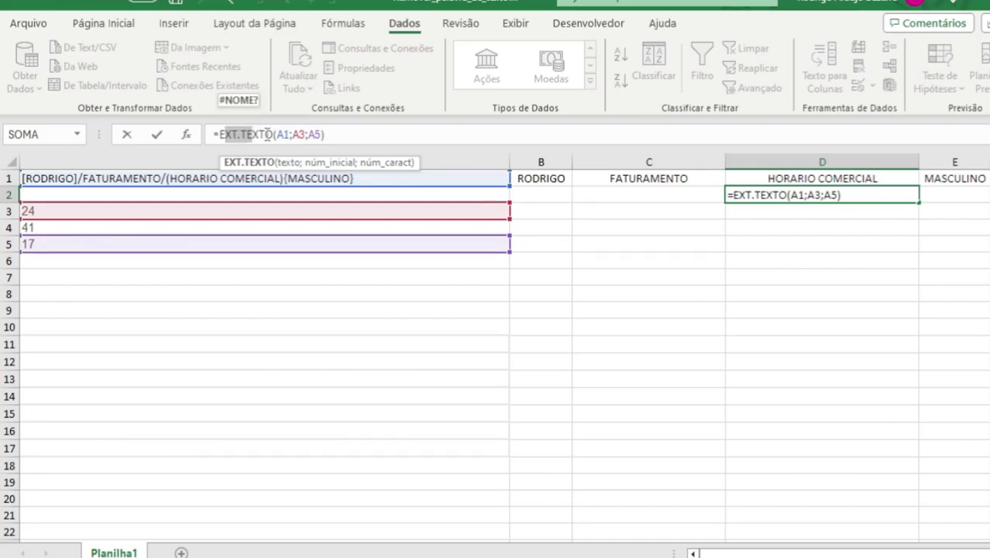
click(281, 134)
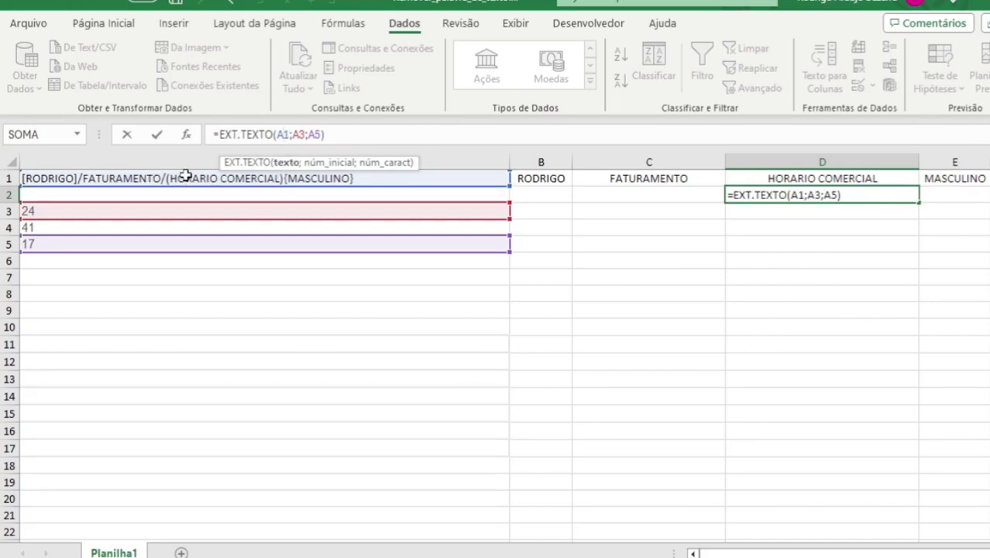
click(296, 134)
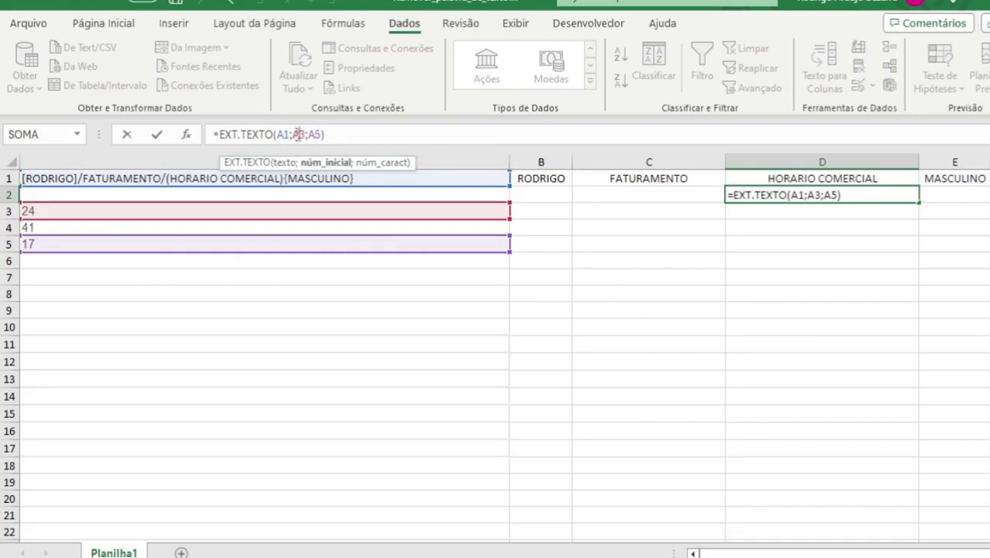
click(316, 135)
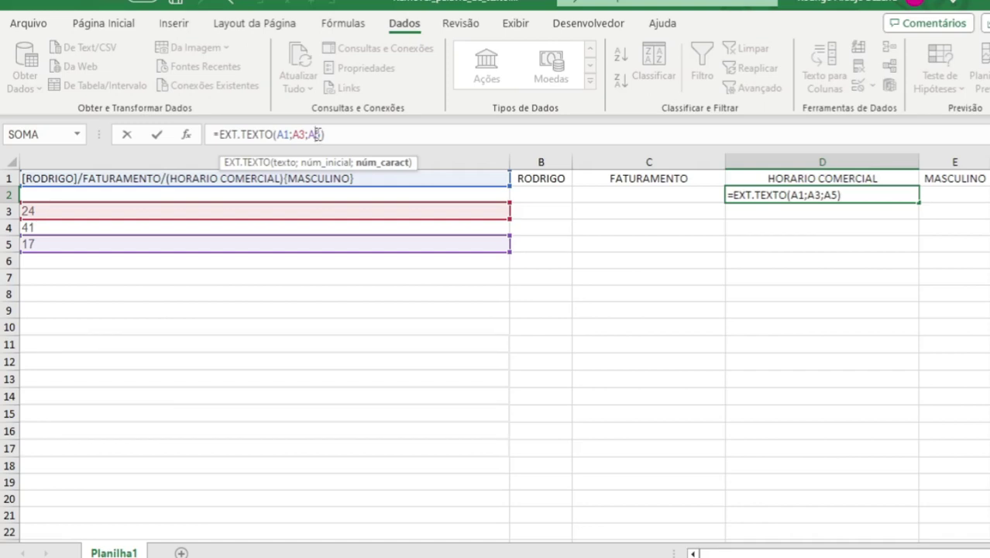
click(293, 134)
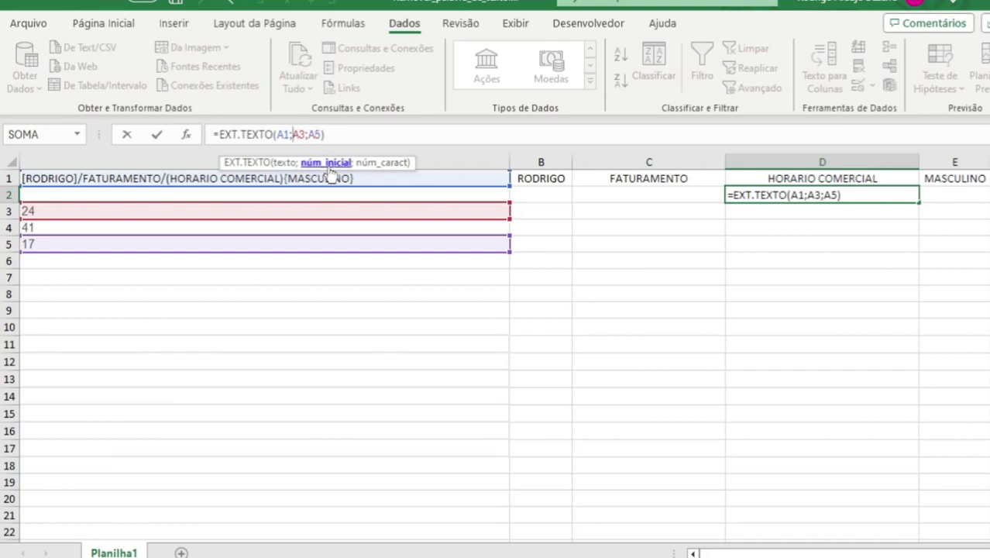
click(377, 164)
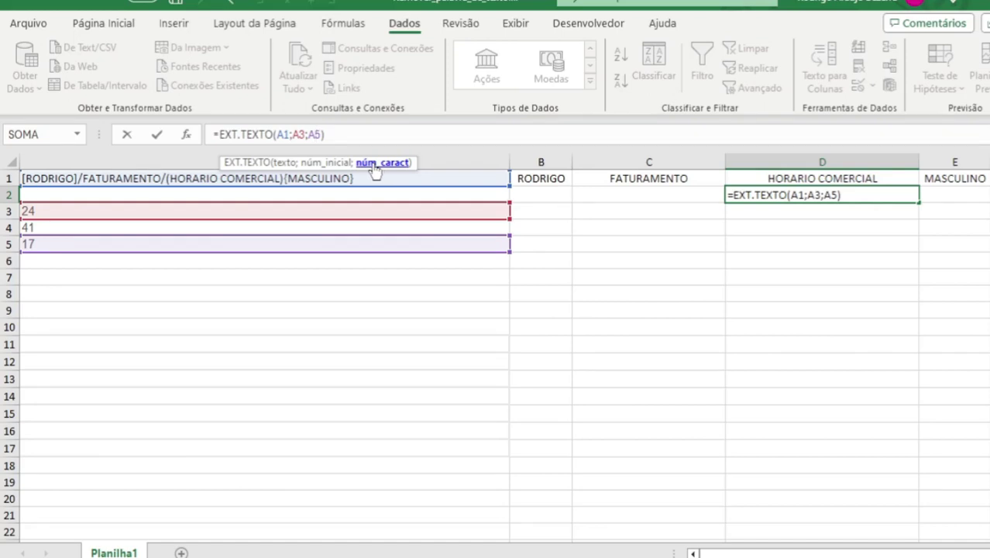
key(Return)
Compare the helper formula in A3 and the source text in A1 with the extraction formulas in D1 and D2
click(52, 213)
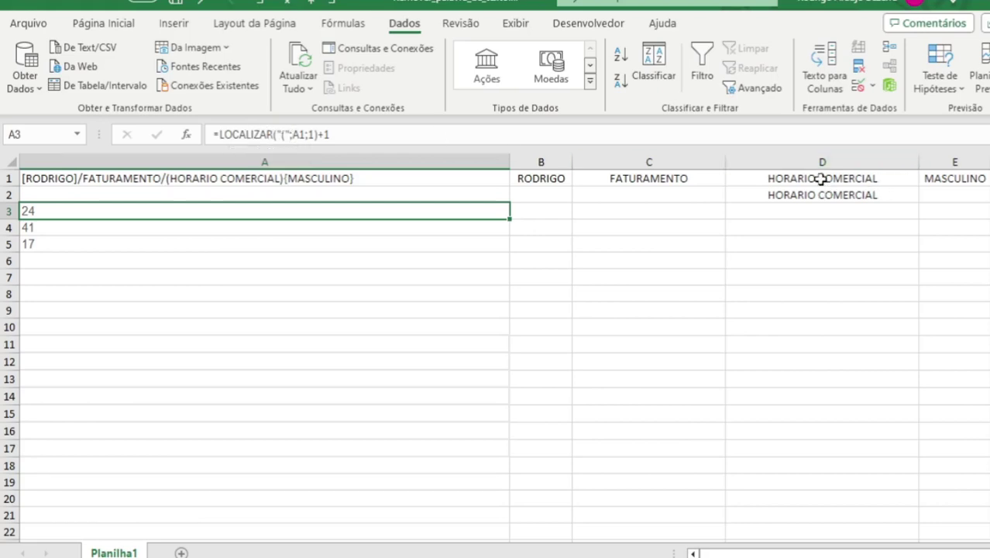
drag(822, 180, 814, 190)
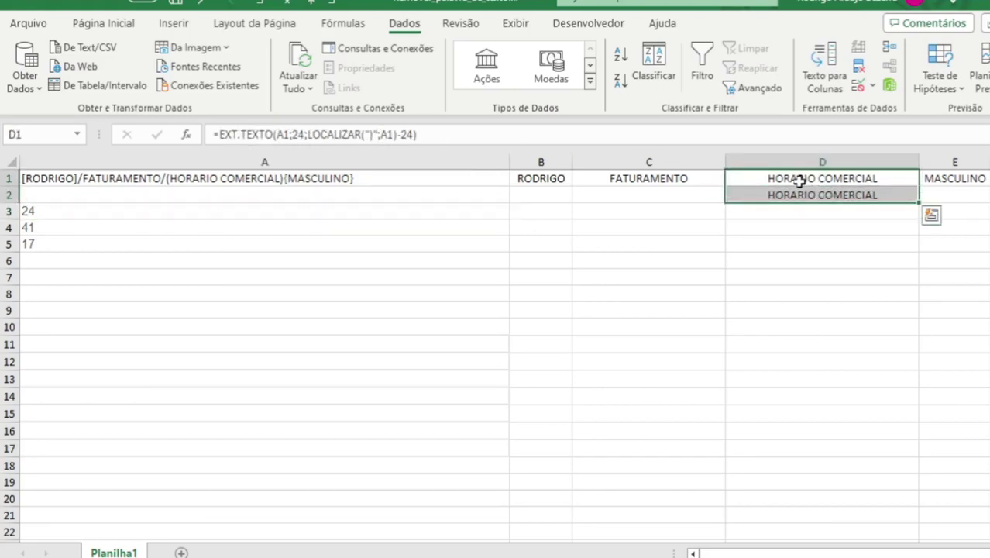
click(190, 178)
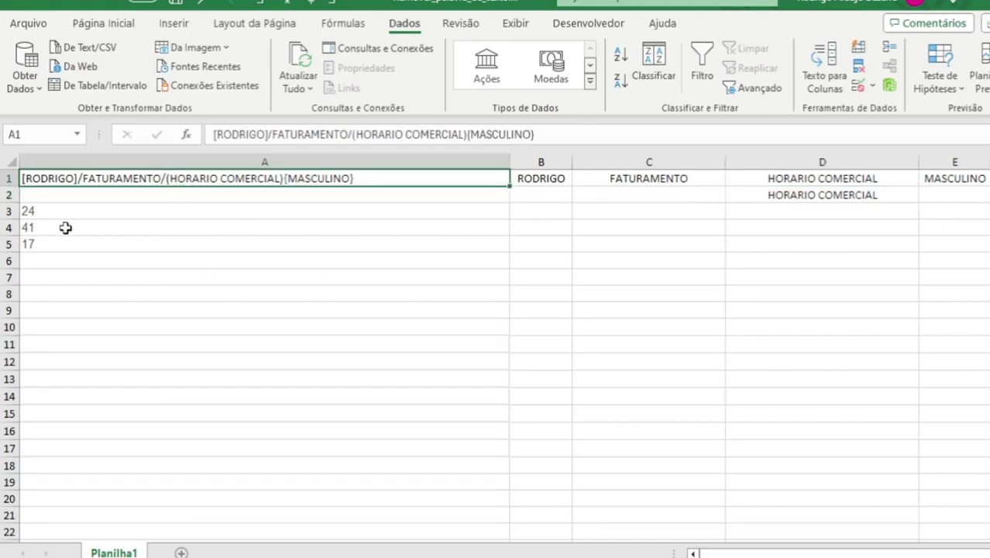
click(787, 195)
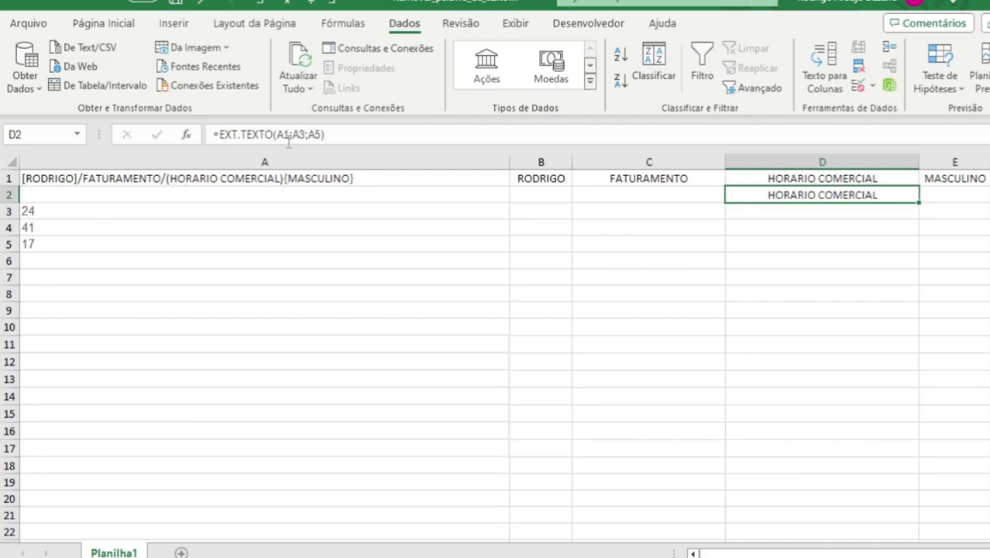
Examine the search-text, source-text and start-position arguments of the LOCALIZAR formula in A3
click(40, 213)
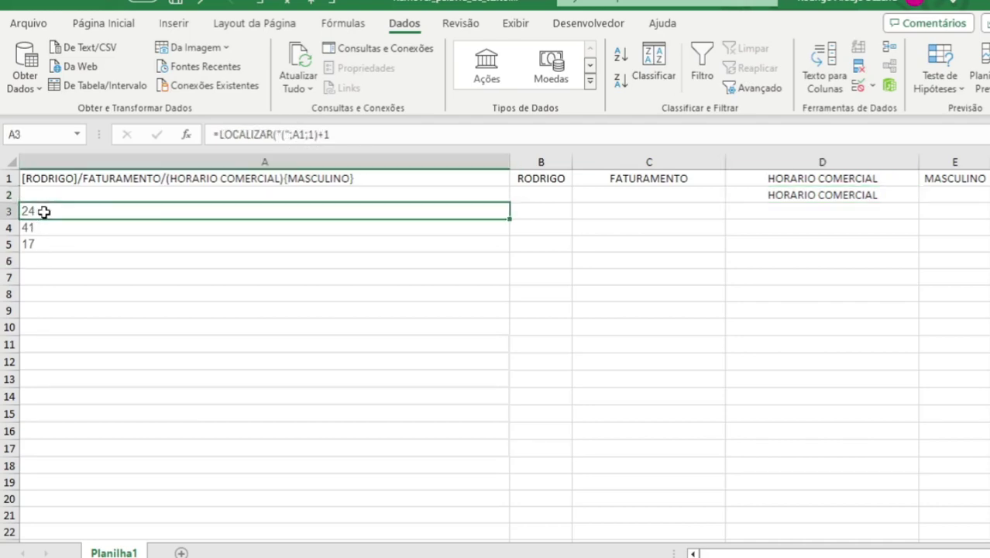
click(282, 134)
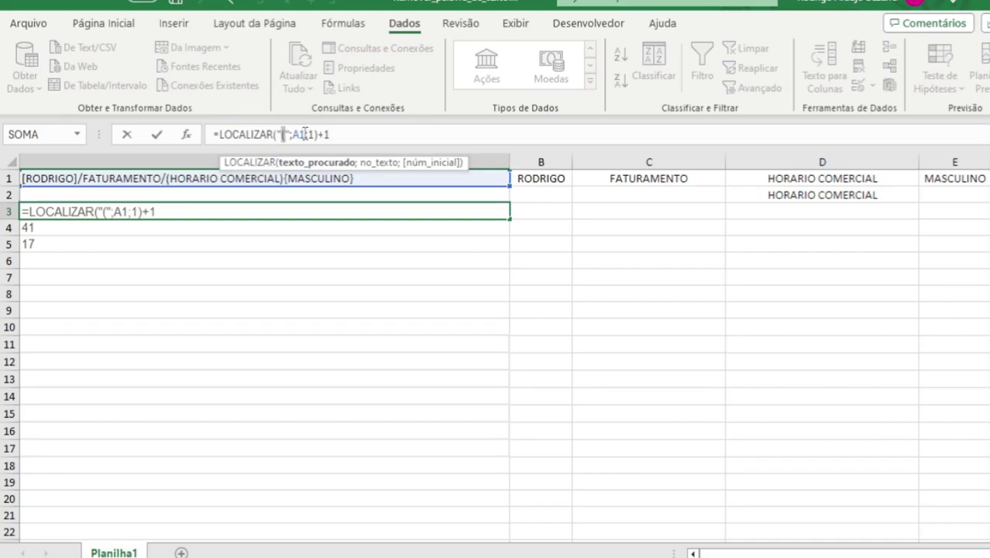
click(297, 134)
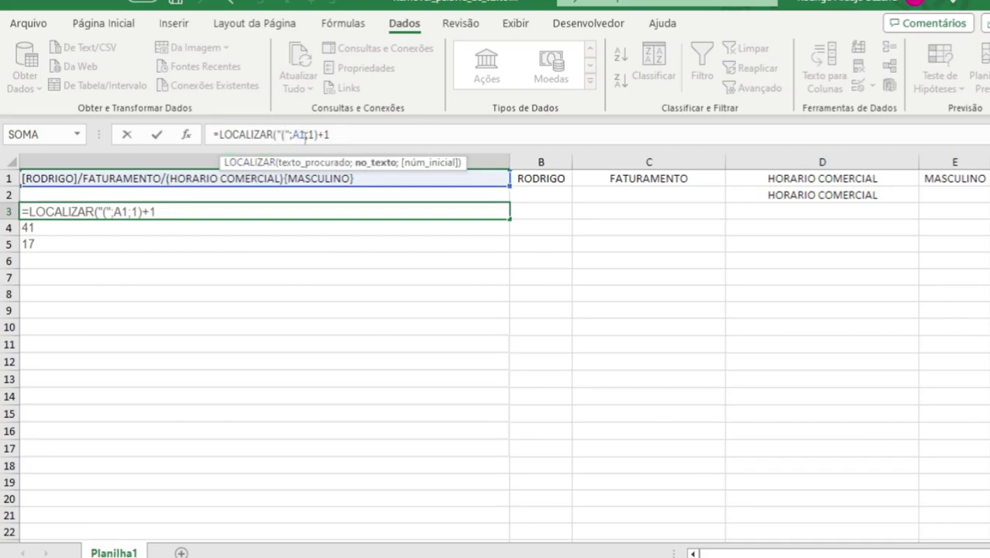
click(309, 134)
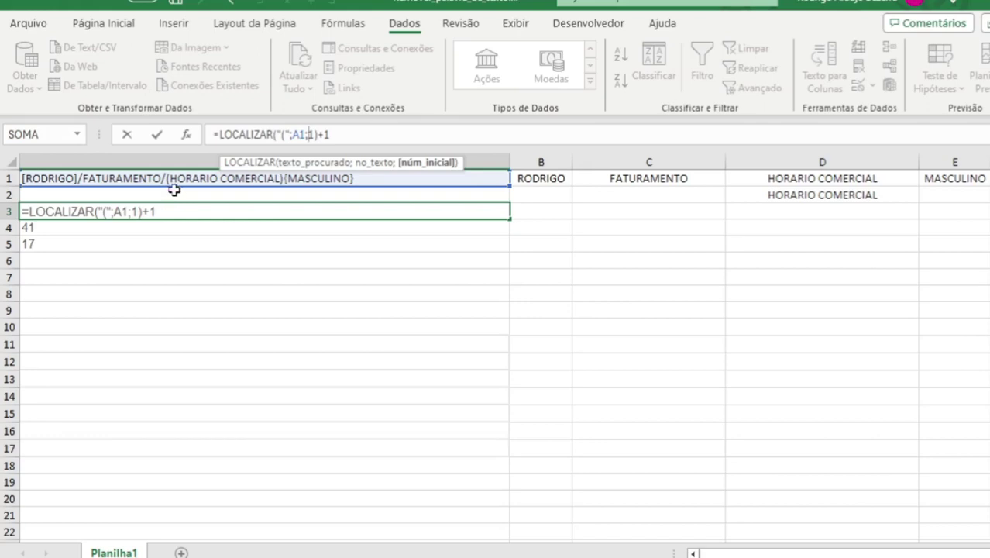
Remove the +1 from A3's formula so that it is =LOCALIZAR("(";A1;1)
click(335, 134)
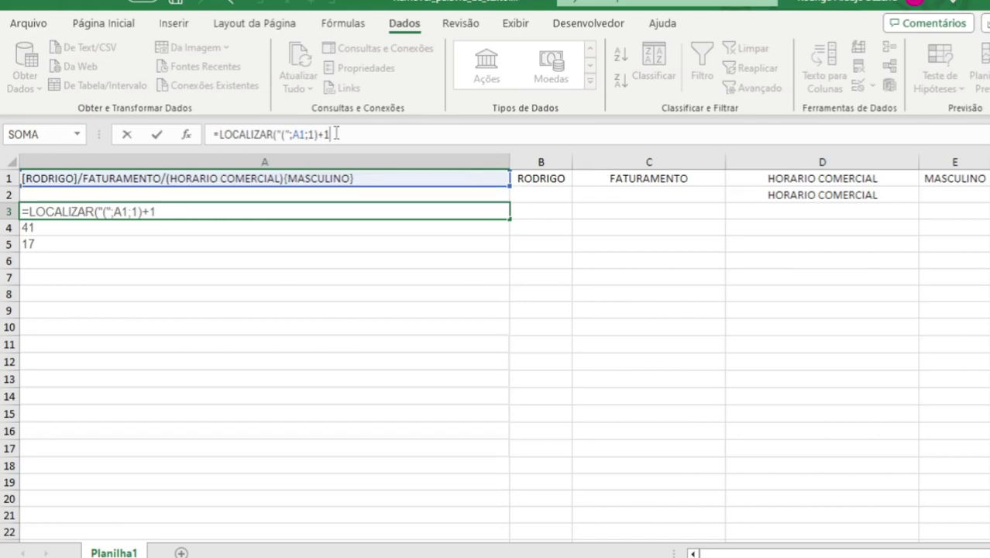
key(BackSpace)
key(BackSpace)
key(Return)
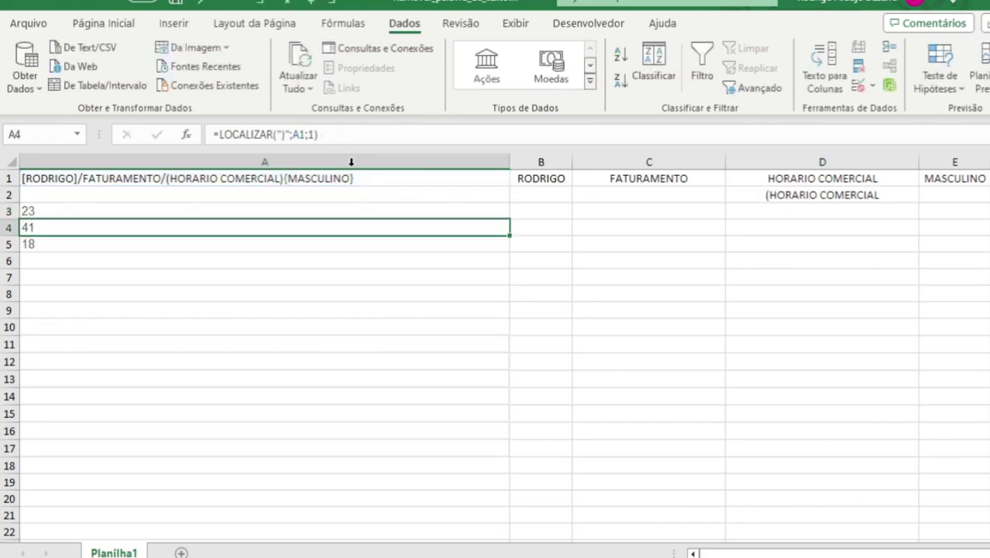
Try appending +1 to the end of D2's formula, as =EXT.TEXTO(A1;A3;A5)+1
click(762, 194)
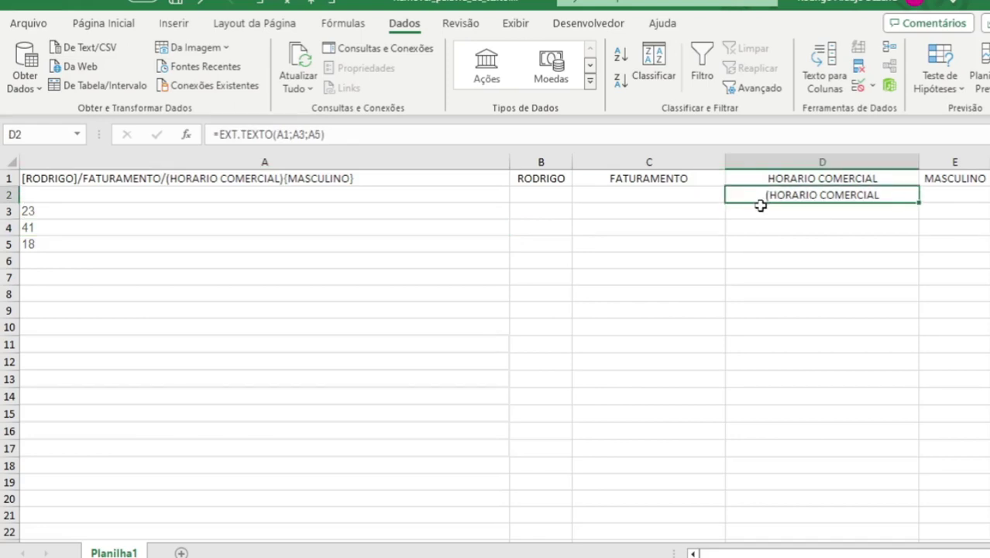
click(340, 133)
text(+1)
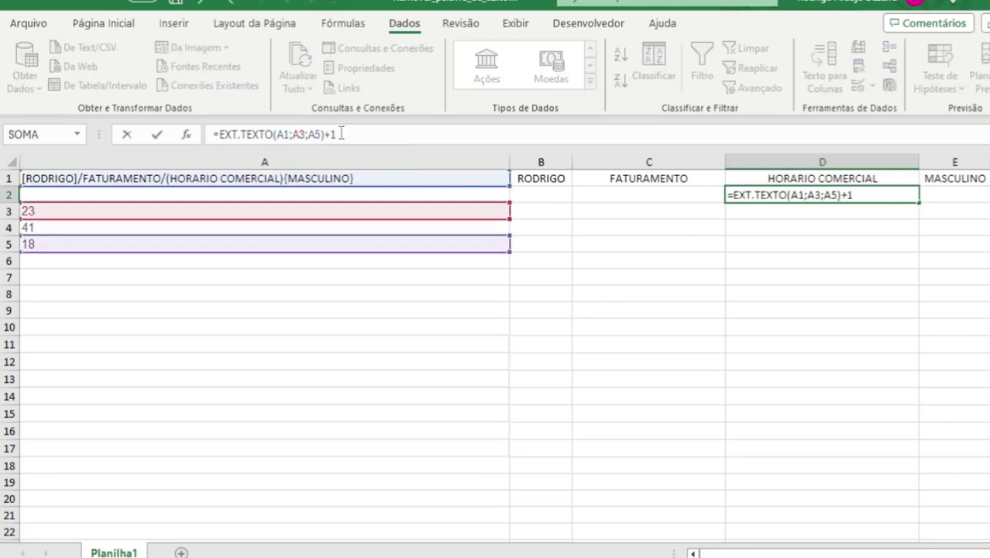
key(Return)
key(Up)
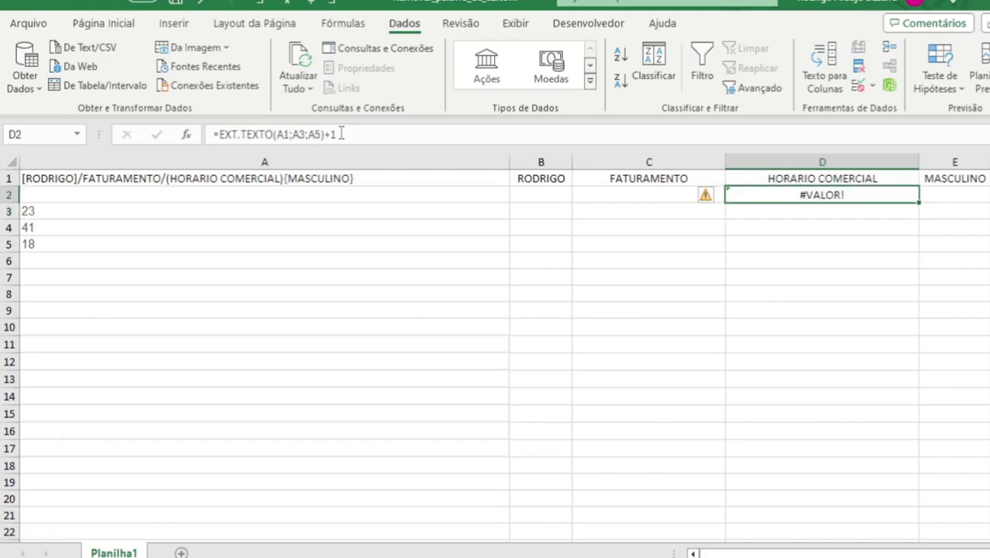
Remove the trailing +1 from D2's formula so that it is =EXT.TEXTO(A1;A3;A5)
click(341, 134)
key(BackSpace)
key(BackSpace)
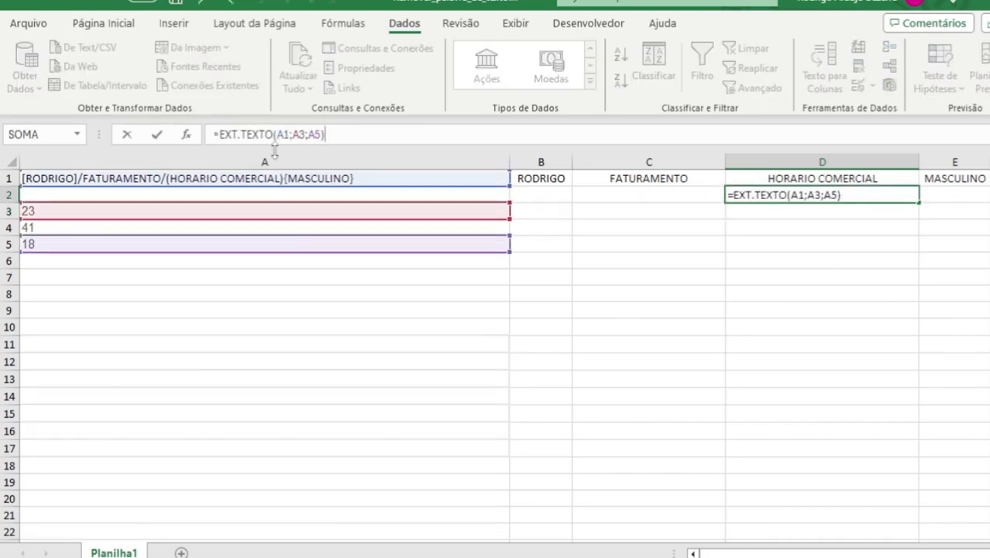
key(Return)
Append +1 to the helper formula in A3 so that it is =LOCALIZAR("(";A1;1)+1
click(60, 210)
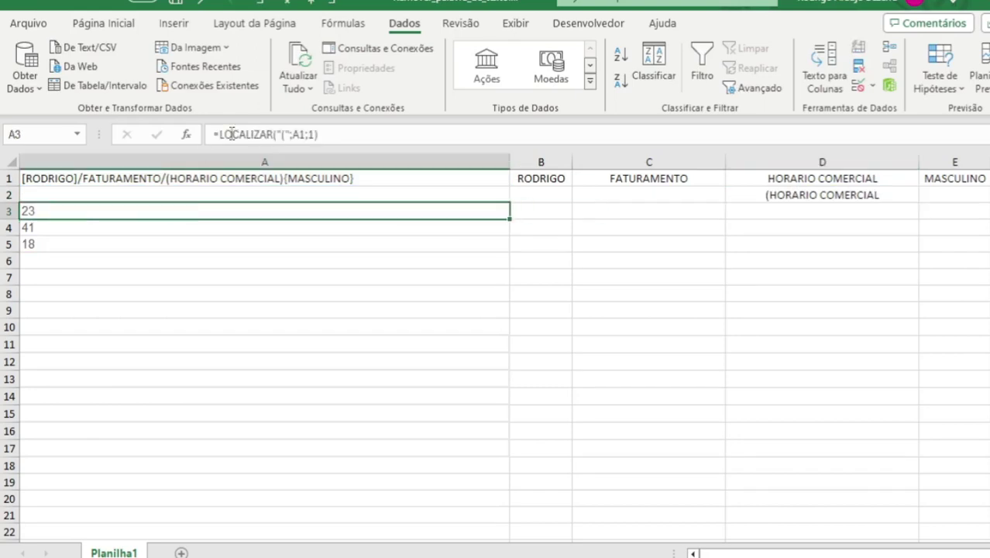
click(327, 134)
text(+1)
key(Return)
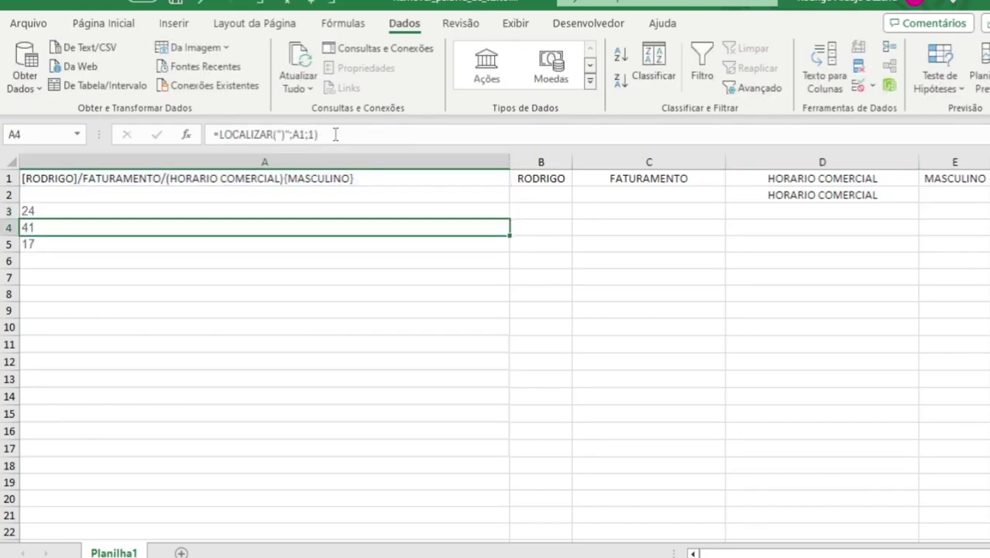
key(Up)
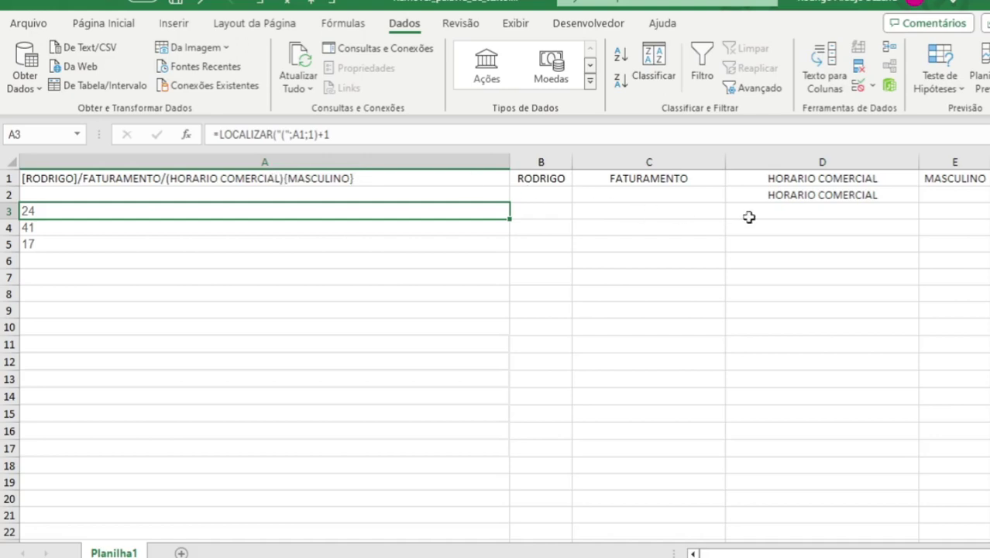
Trace the character-count argument of D2's formula to A5, and compare A5's subtraction with the LOCALIZAR formulas in A4 and A3
click(786, 194)
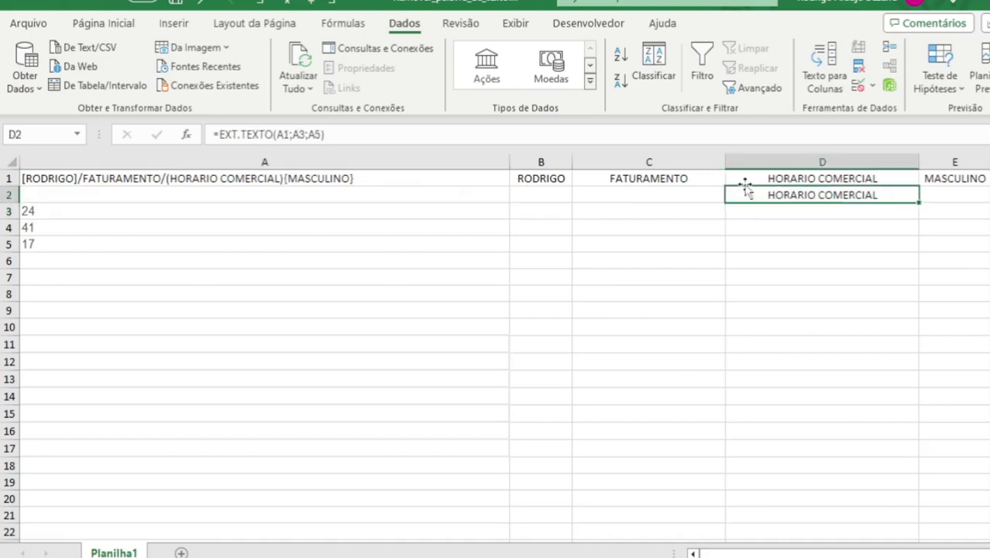
click(317, 135)
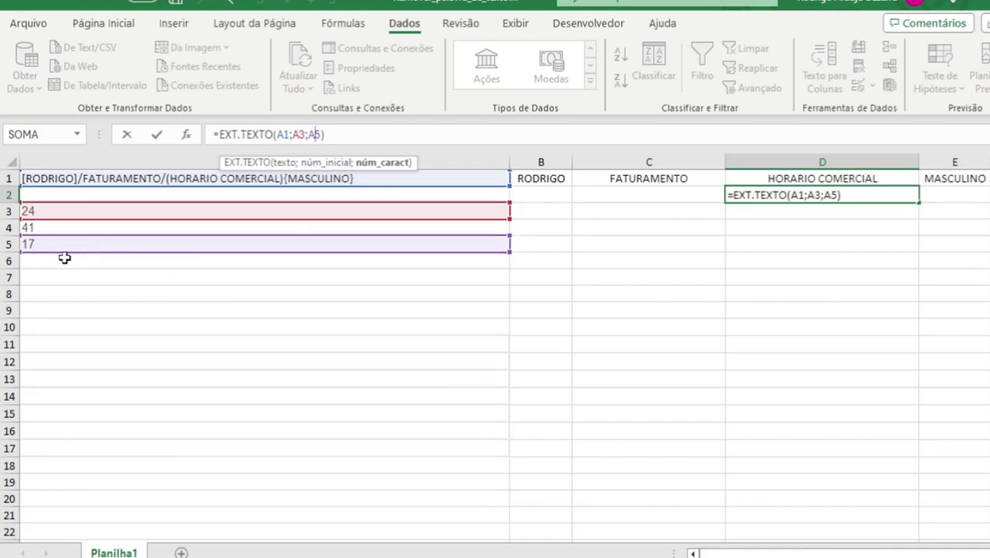
key(Return)
click(39, 245)
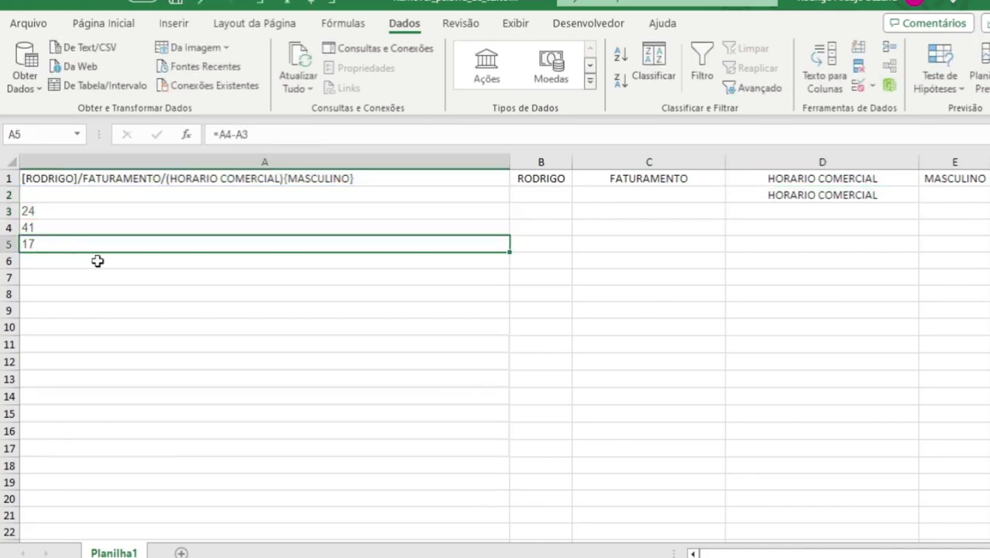
click(49, 223)
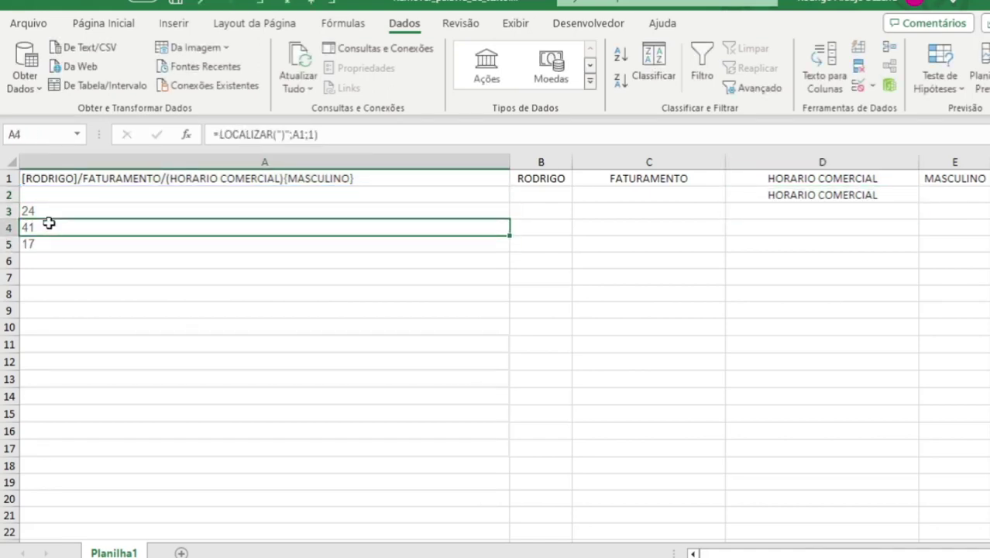
click(51, 211)
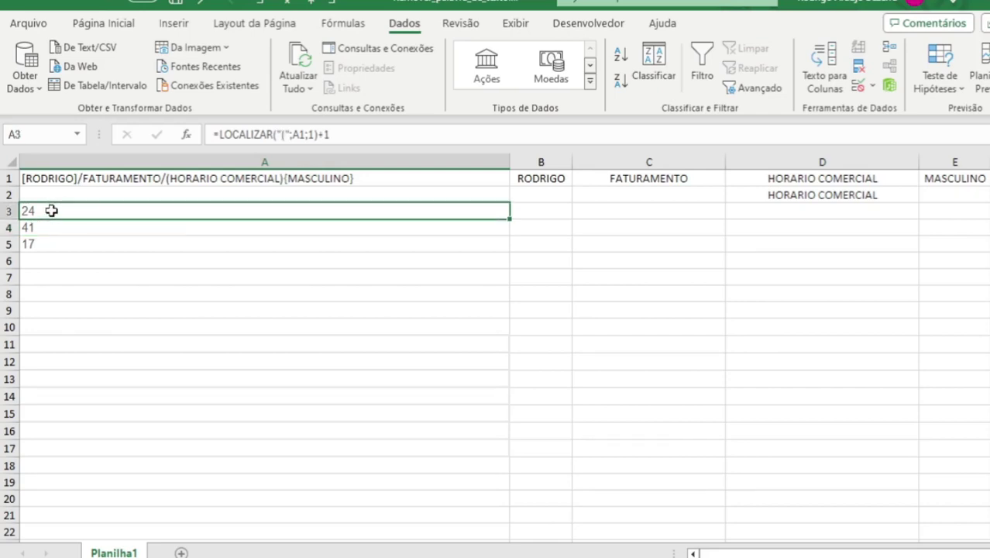
click(57, 229)
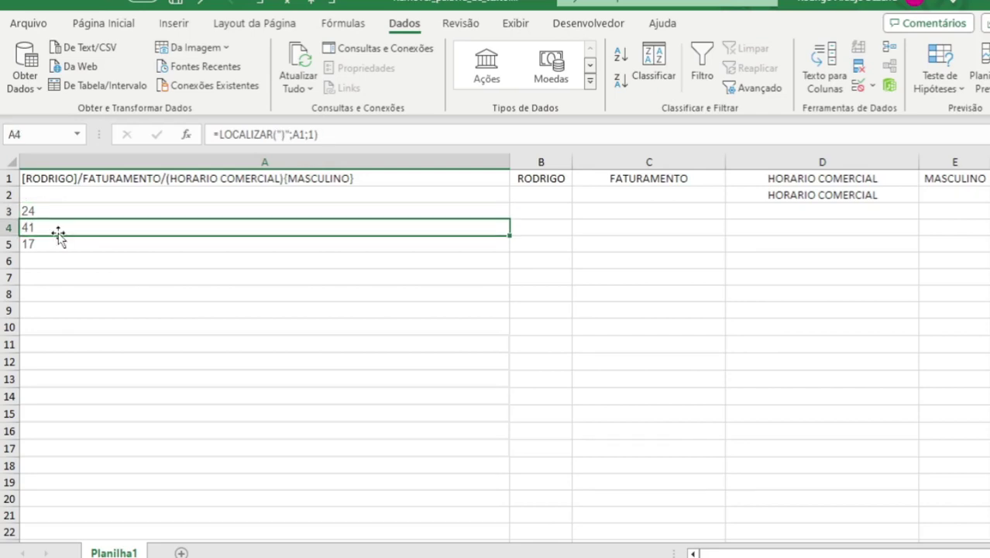
click(58, 212)
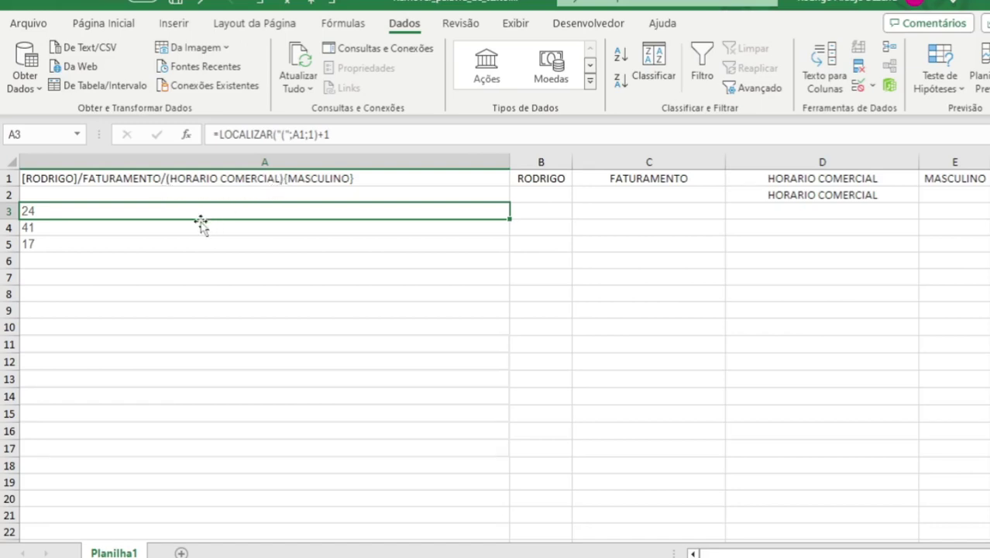
click(35, 228)
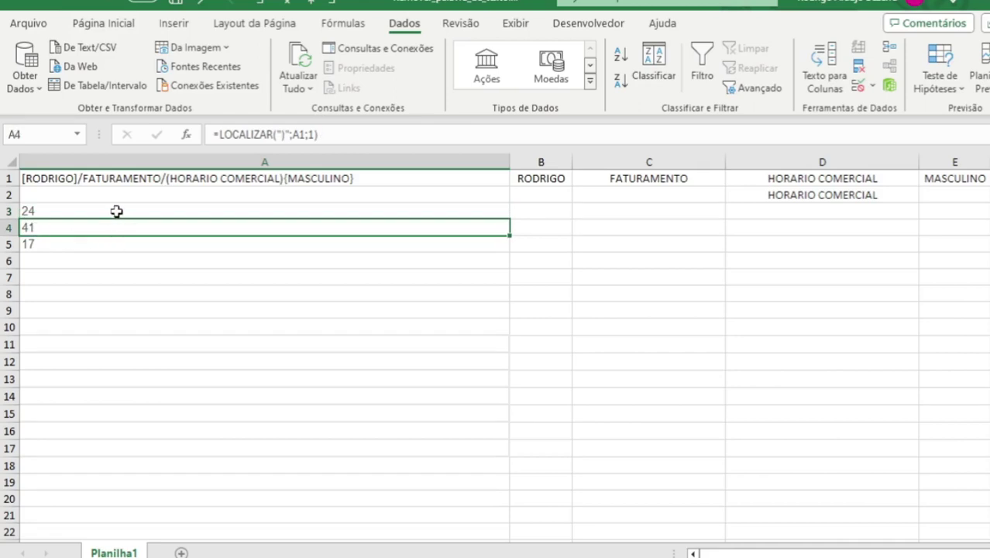
Examine the search-text arguments of the LOCALIZAR formulas in A3 and A4, leaving both formulas as they are
click(118, 216)
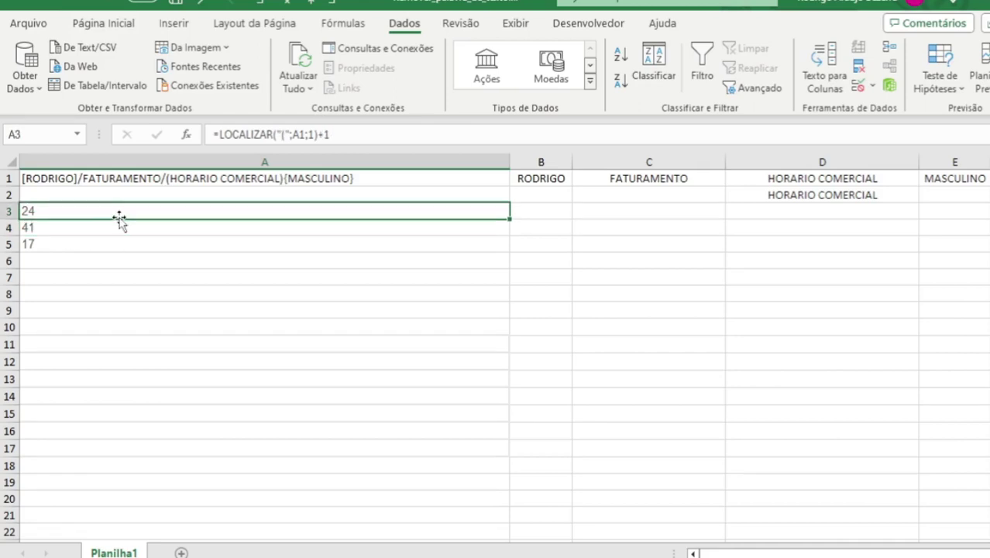
click(283, 134)
key(Return)
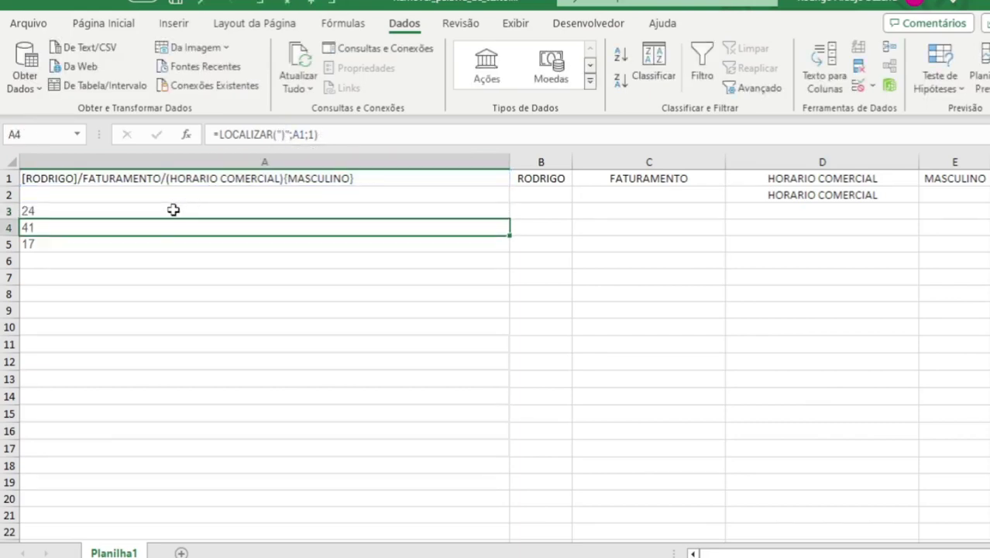
click(280, 135)
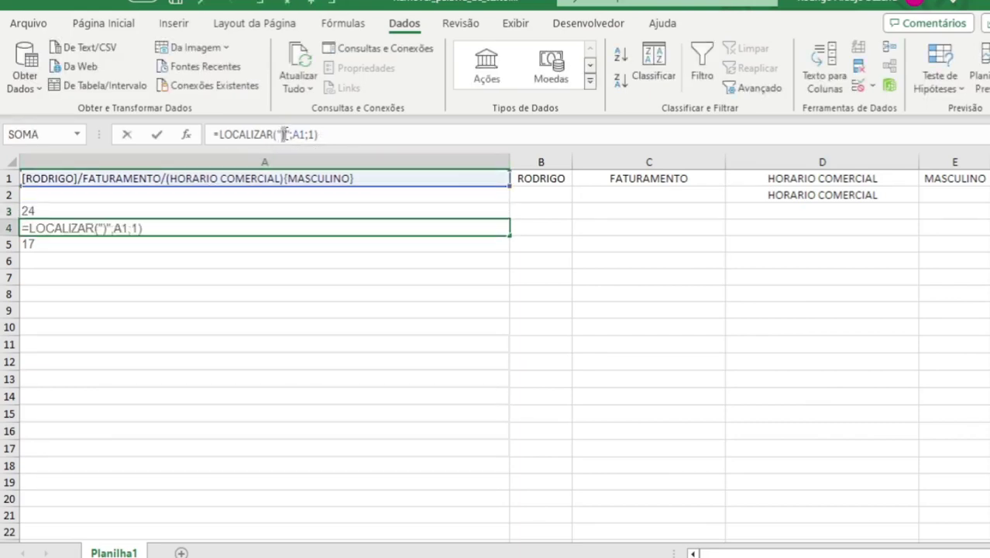
key(Return)
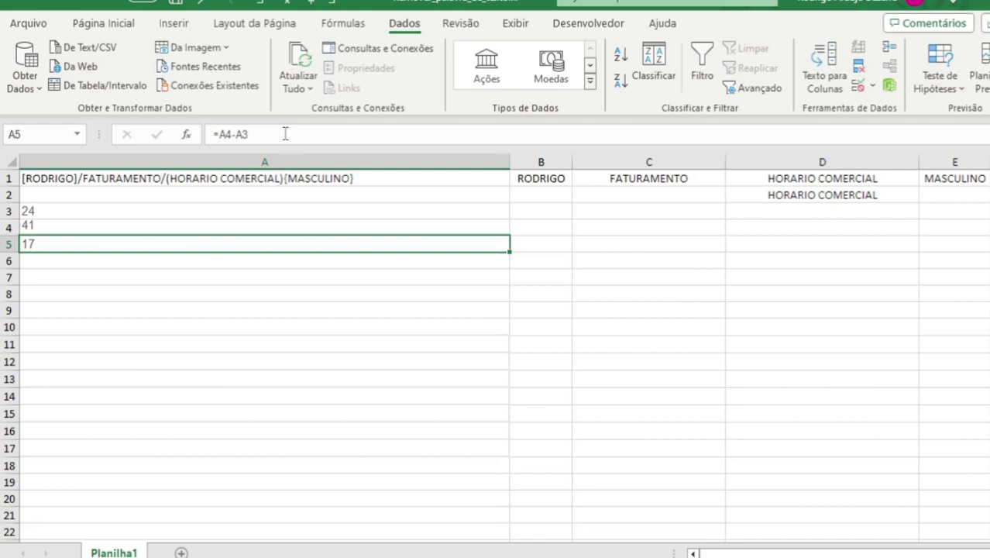
click(87, 227)
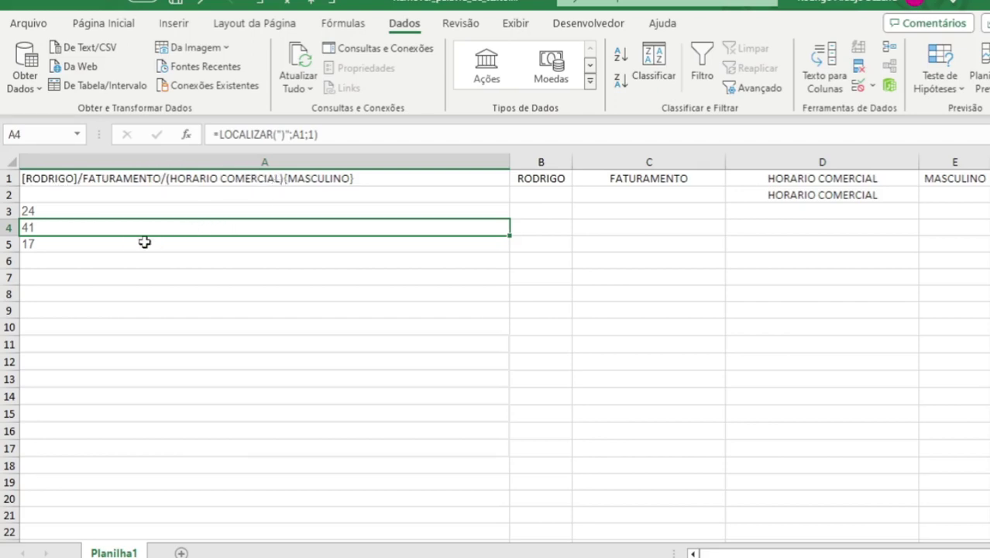
Match the opening and closing parentheses in A1 with the position formulas in A3 and A4 and the subtraction in A5
click(167, 184)
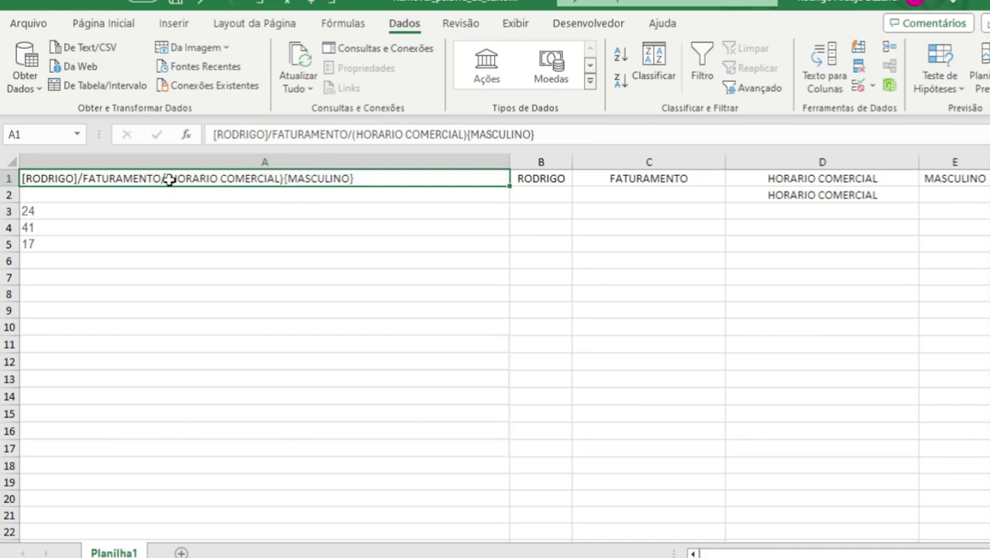
click(155, 213)
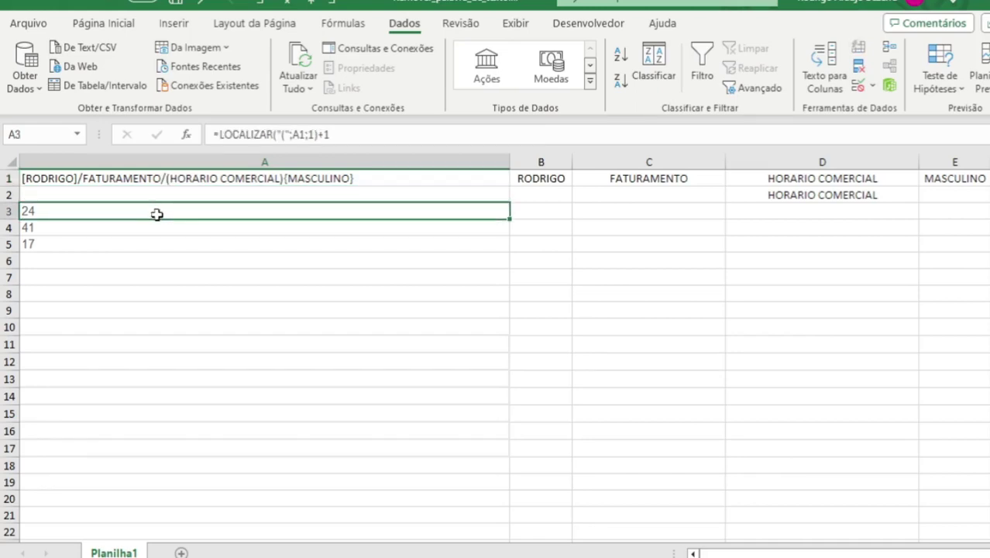
click(283, 179)
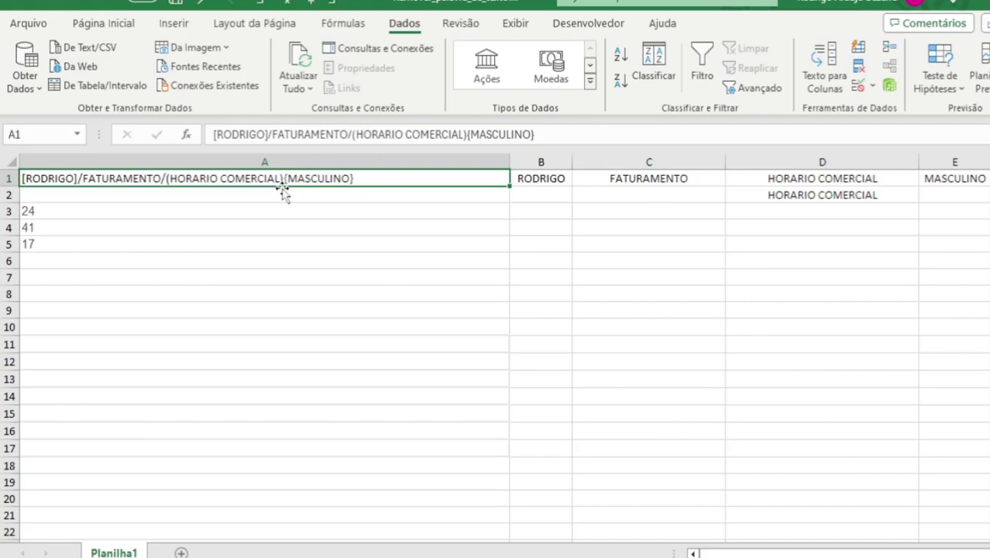
click(256, 225)
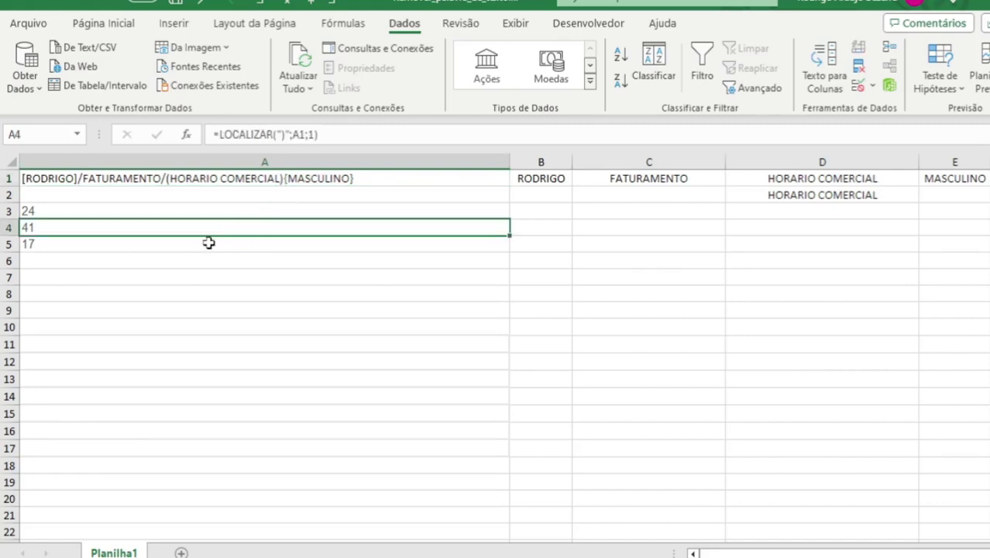
click(191, 244)
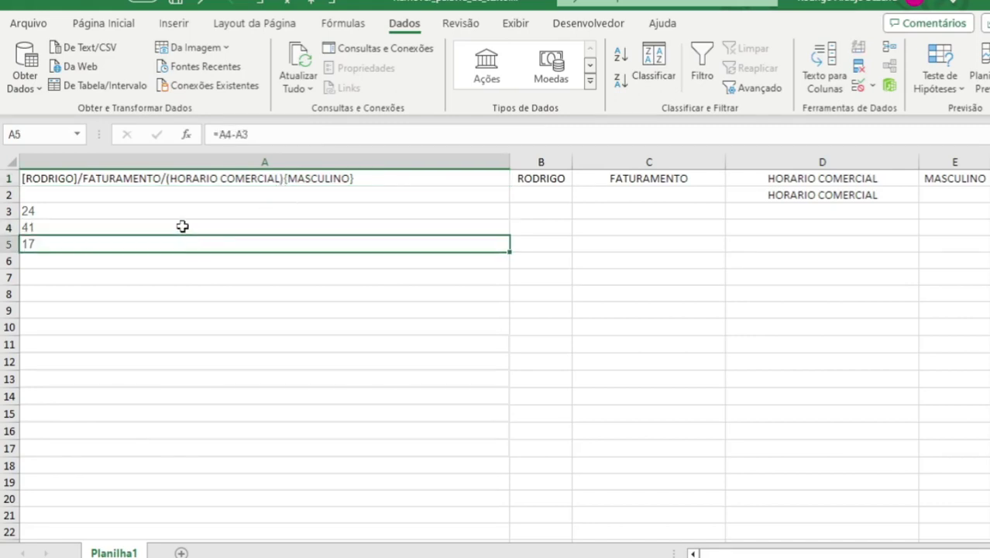
click(152, 227)
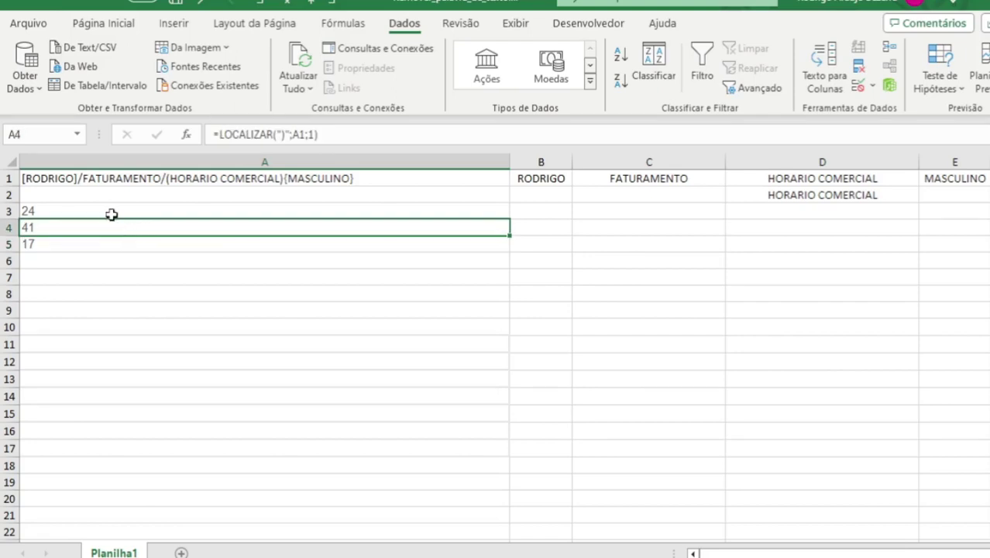
click(111, 213)
click(82, 247)
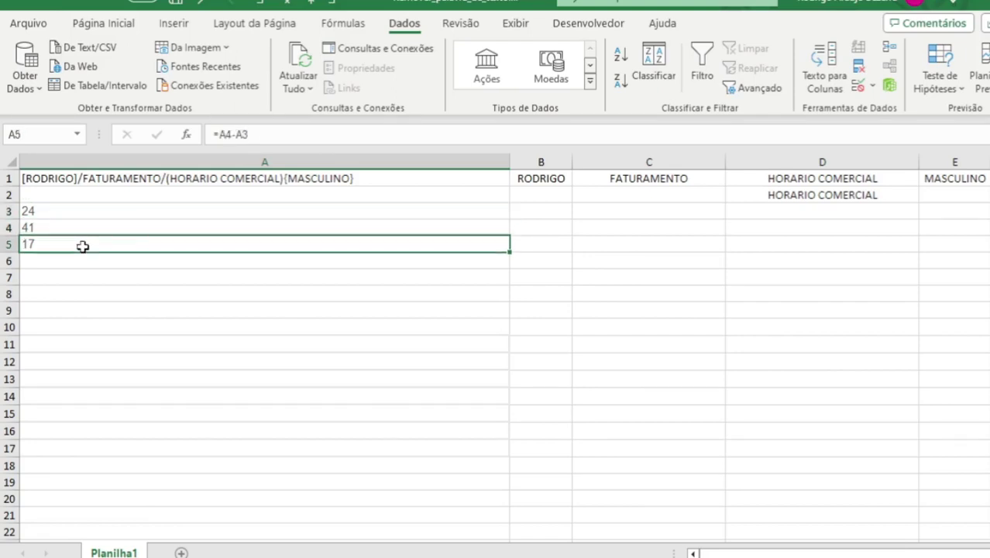
Review the character-count argument A5 and start-position argument A3 in D2's EXT.TEXTO formula, and keep the formula as it is
click(799, 196)
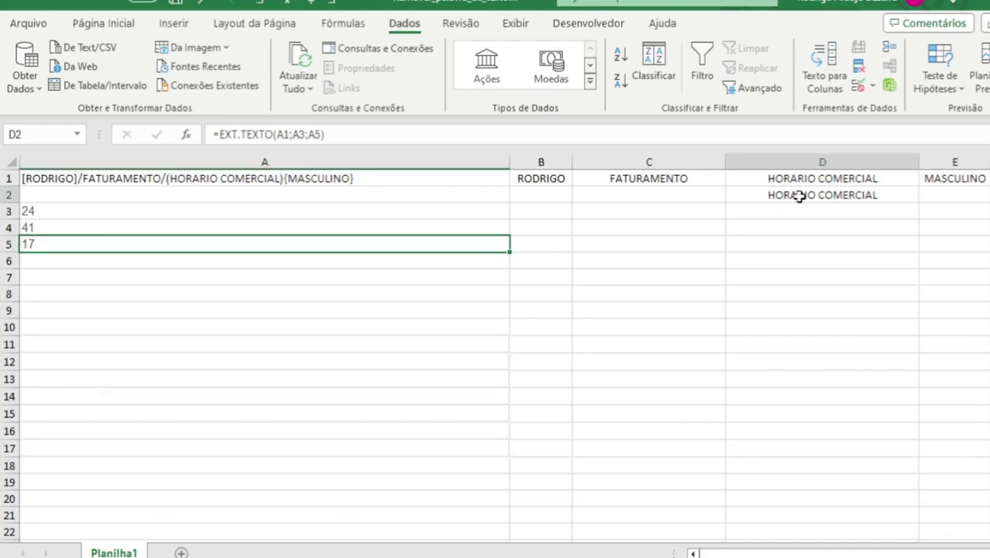
click(316, 133)
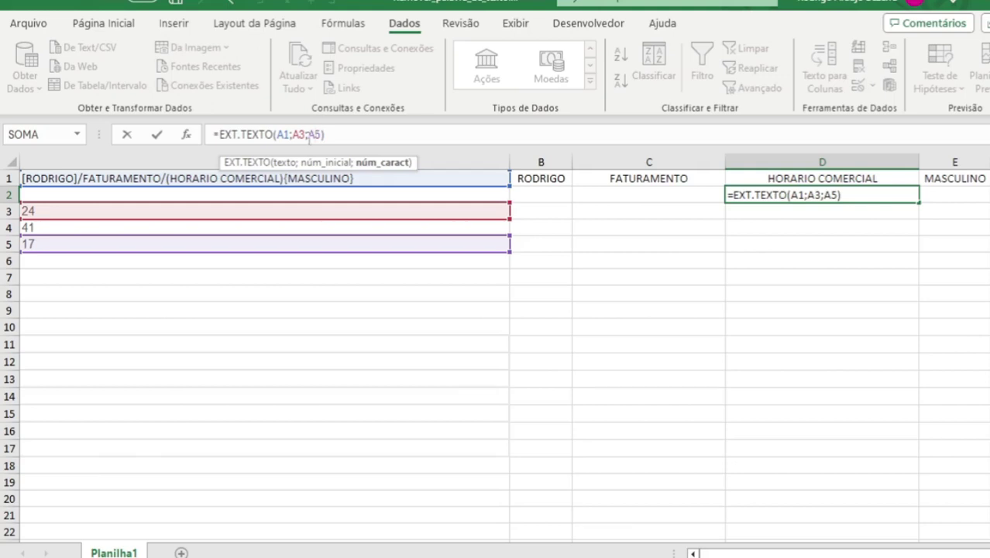
click(301, 134)
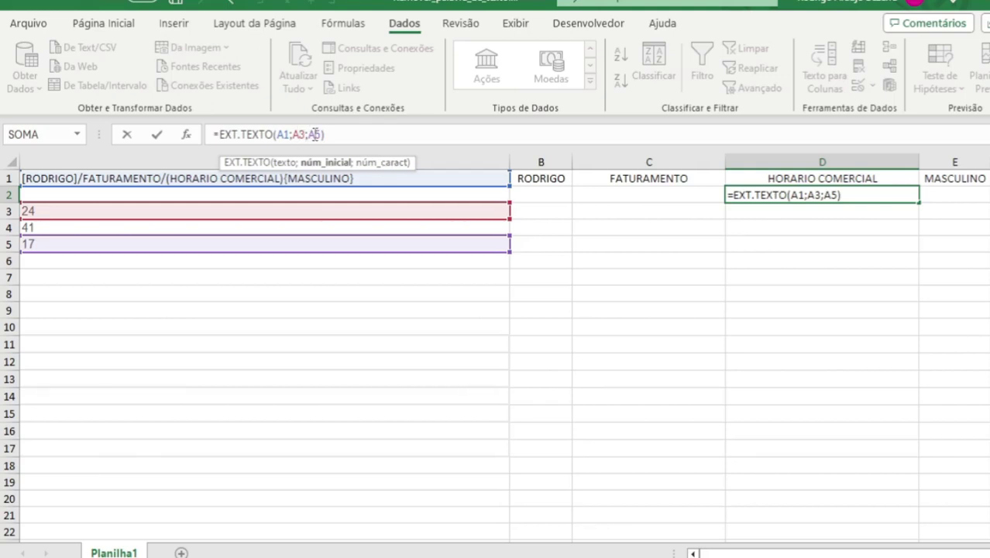
key(Return)
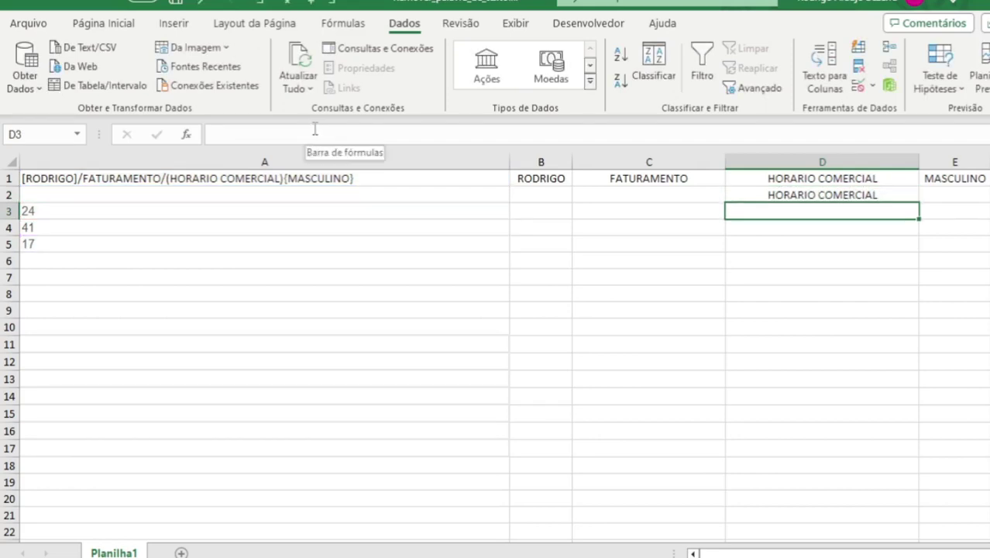